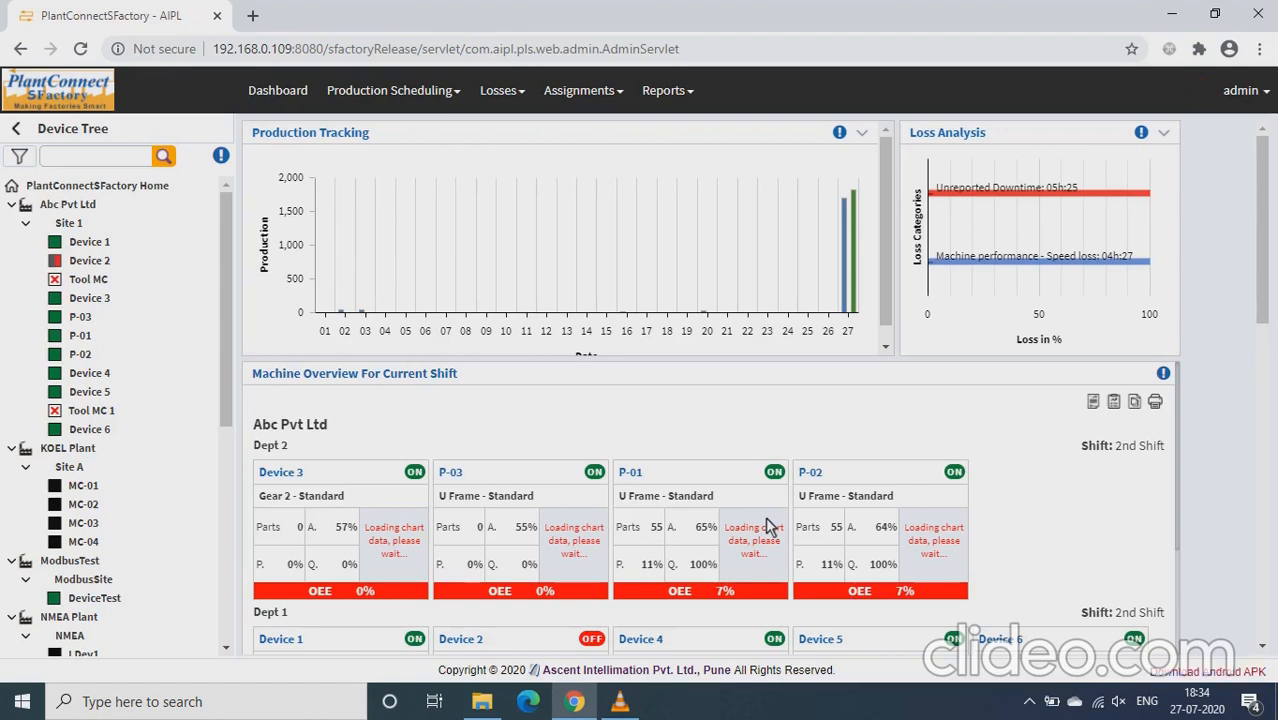
Open the Site Admin Tool and bring up the form for adding a logical device
{"action": "left_click", "coordinate": [1241, 91]}
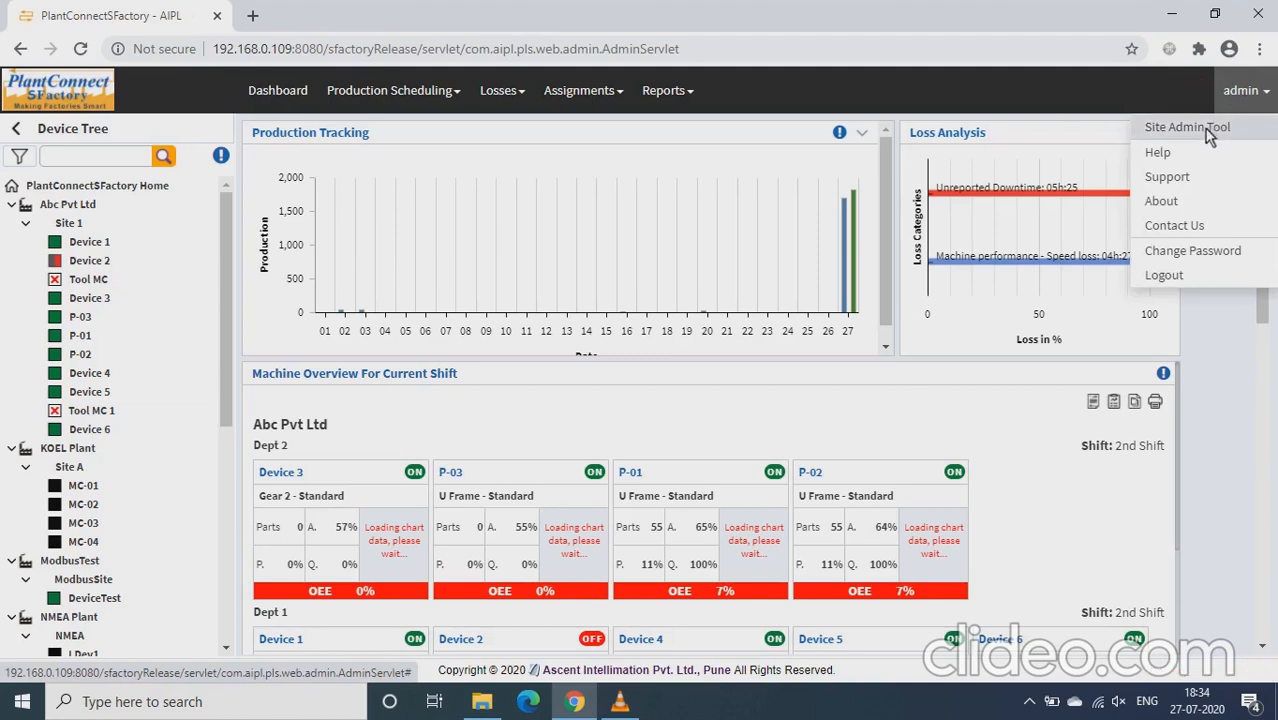
{"action": "left_click", "coordinate": [1210, 130]}
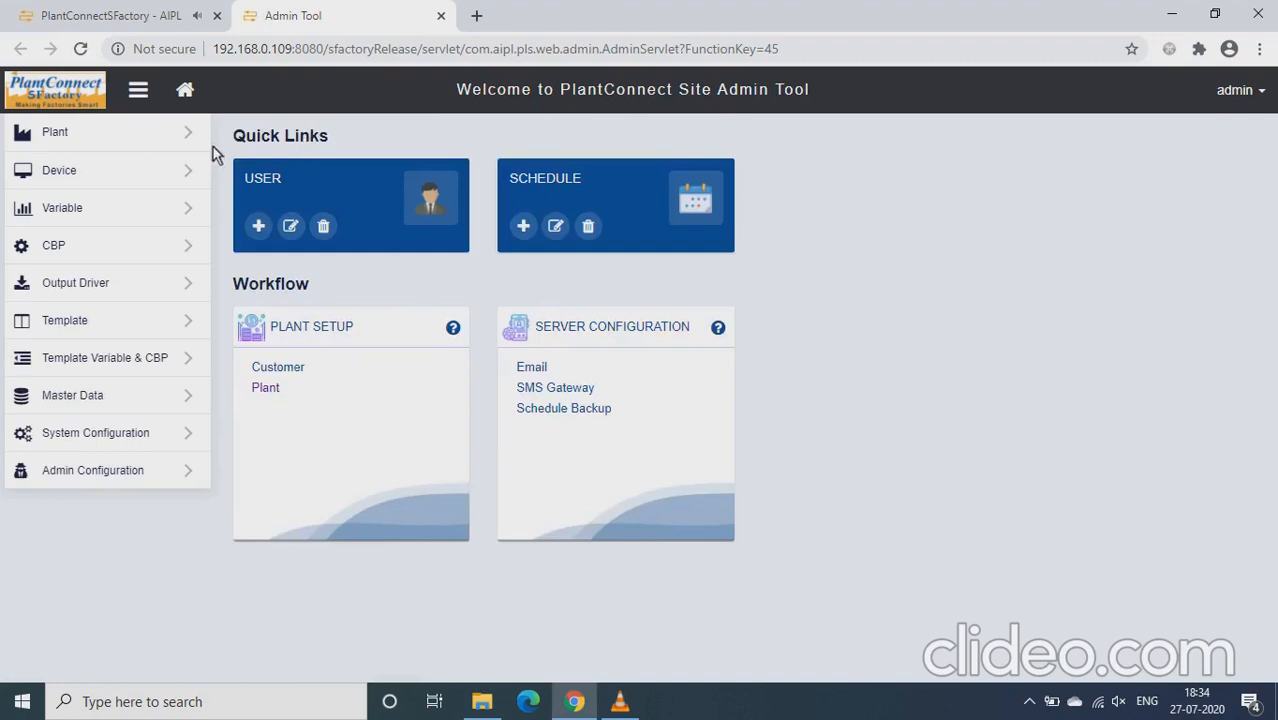
{"action": "mouse_move", "coordinate": [125, 142]}
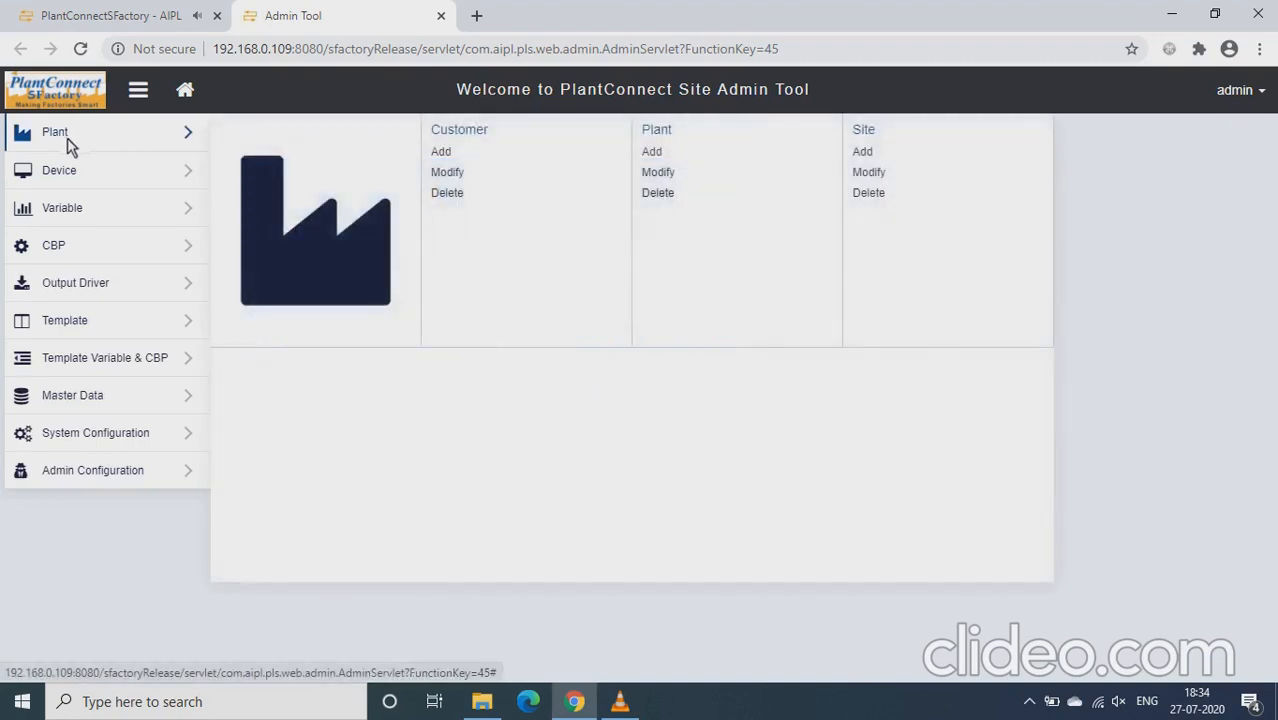
{"action": "mouse_move", "coordinate": [75, 176]}
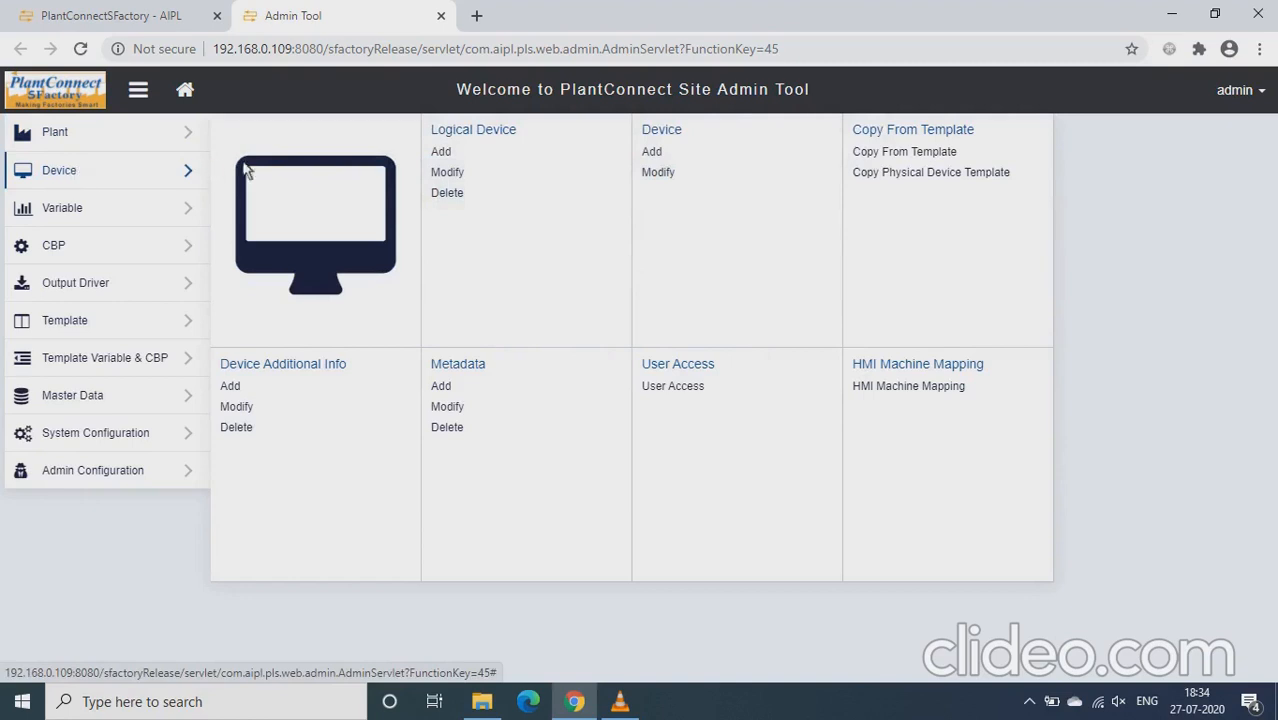
{"action": "left_click", "coordinate": [441, 152]}
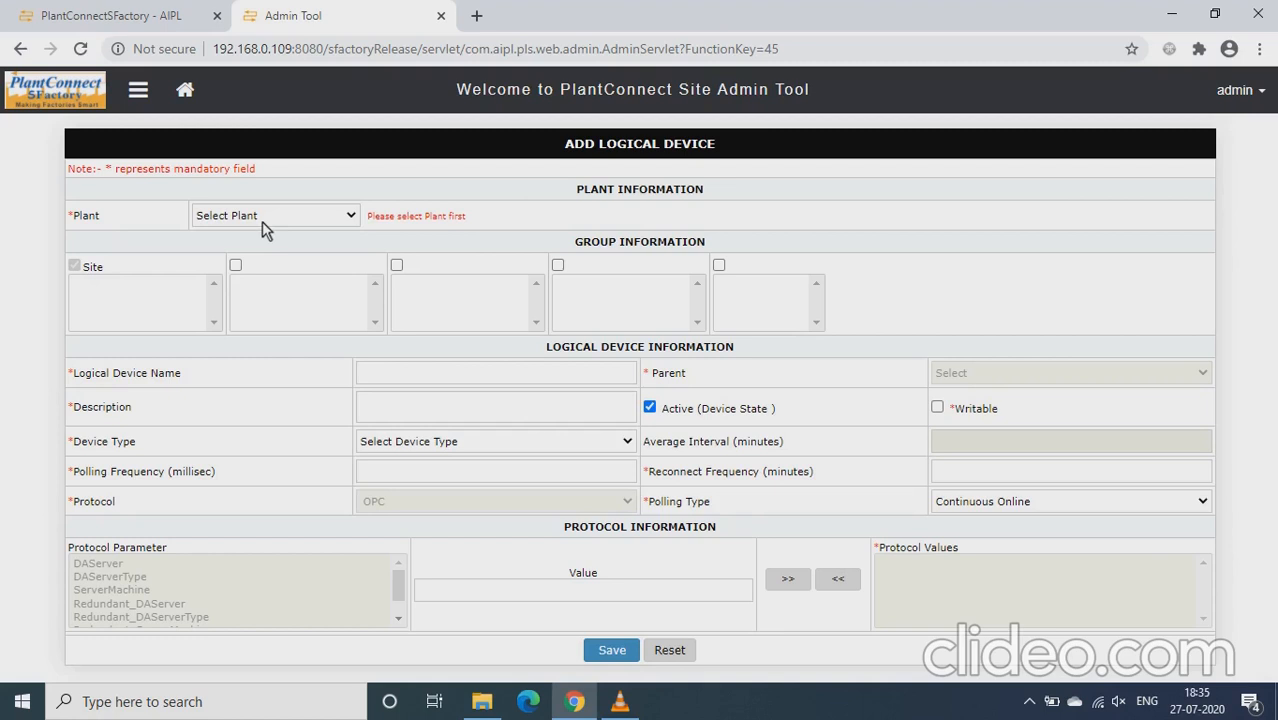
Assign the logical device to Demo Oracle plant and its Demo Oracle Site
{"action": "left_click", "coordinate": [256, 216]}
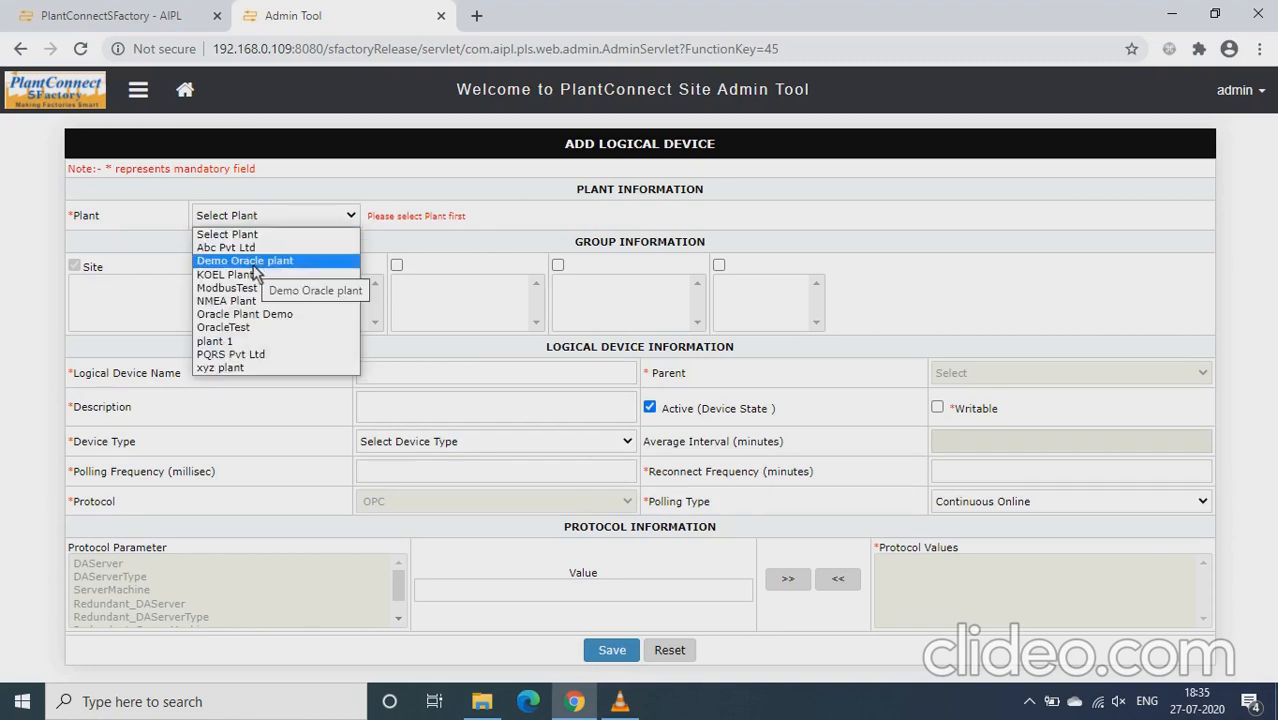
{"action": "left_click", "coordinate": [254, 262]}
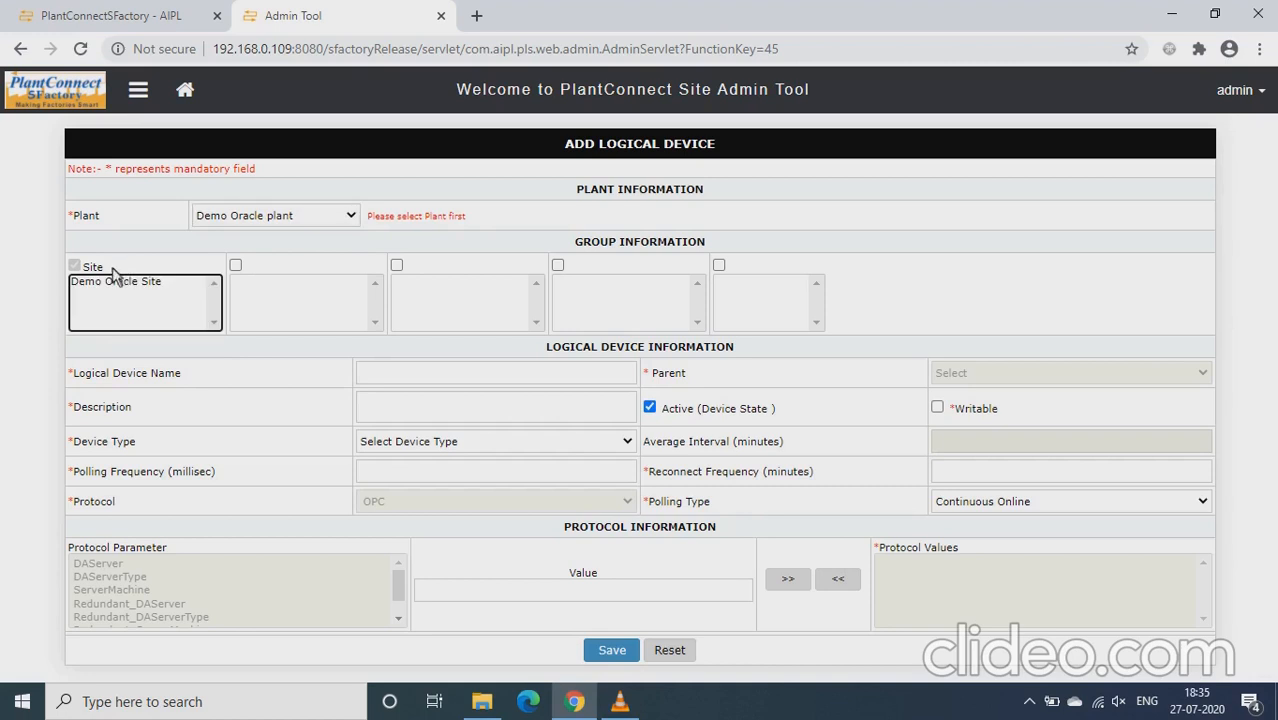
{"action": "left_click", "coordinate": [110, 284]}
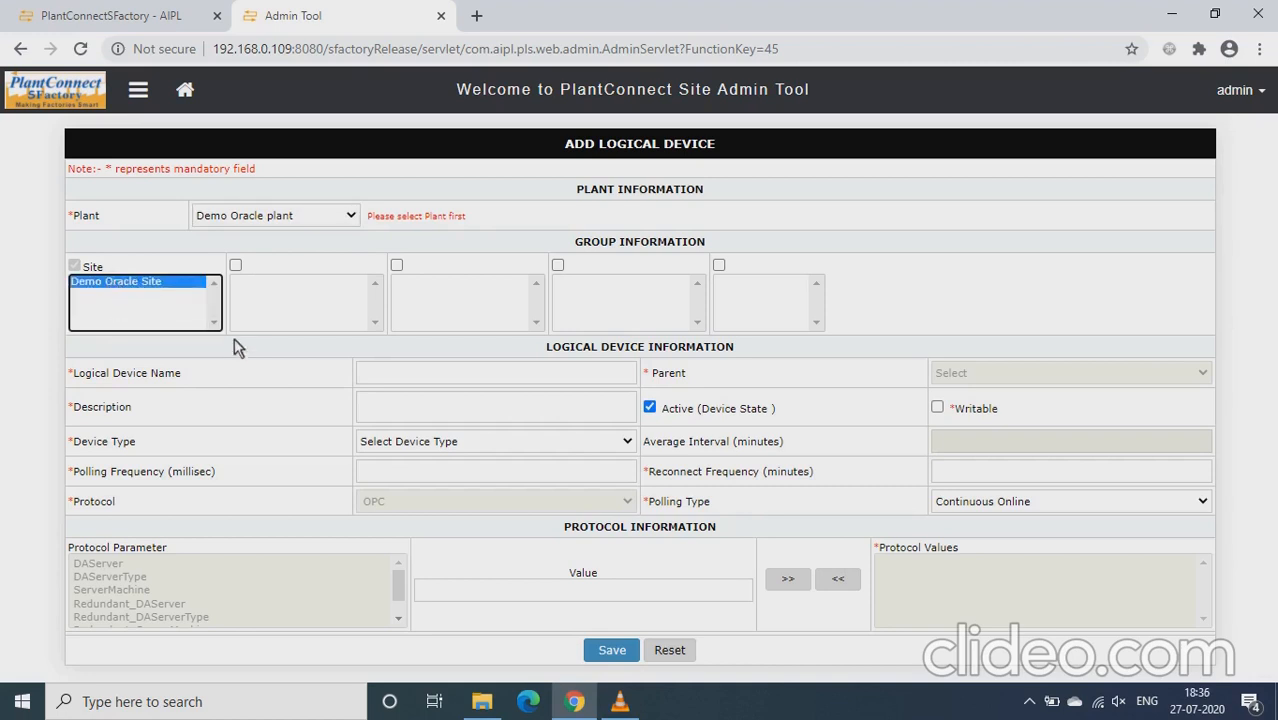
Name the logical device "Demo Injection Machine"
{"action": "left_click", "coordinate": [437, 374]}
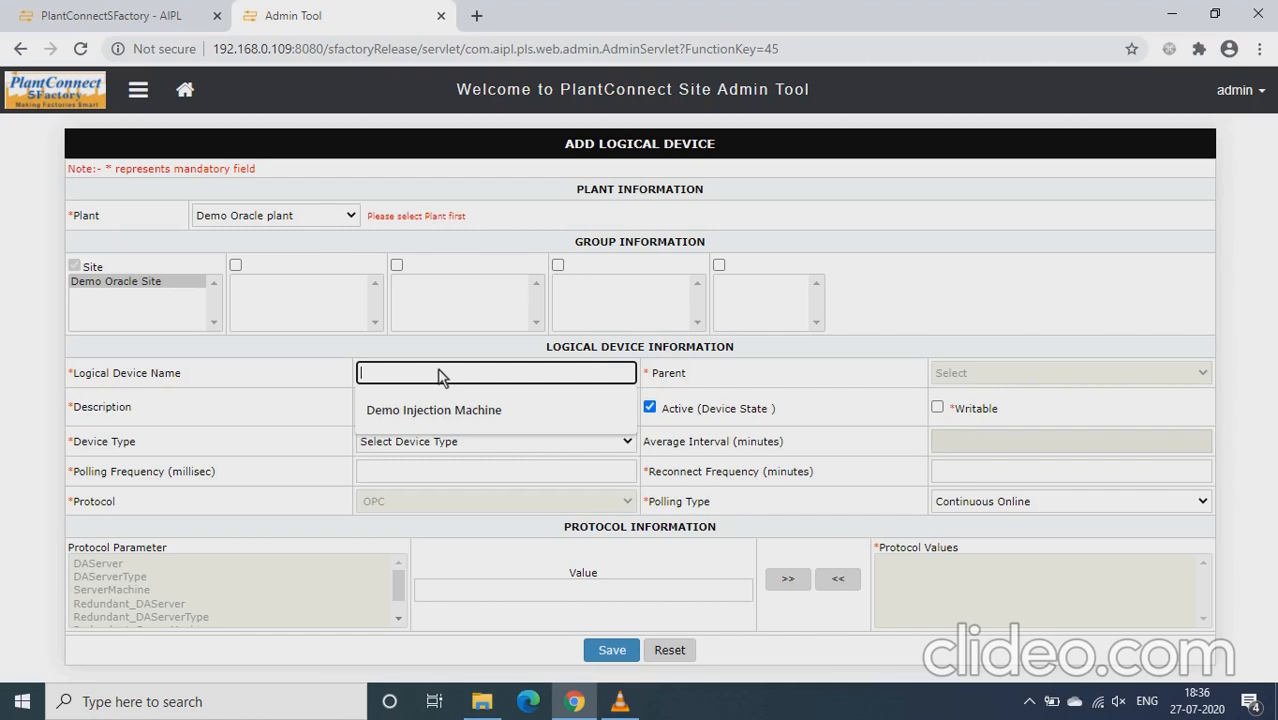
{"action": "type", "text": "Demo Injection Machine"}
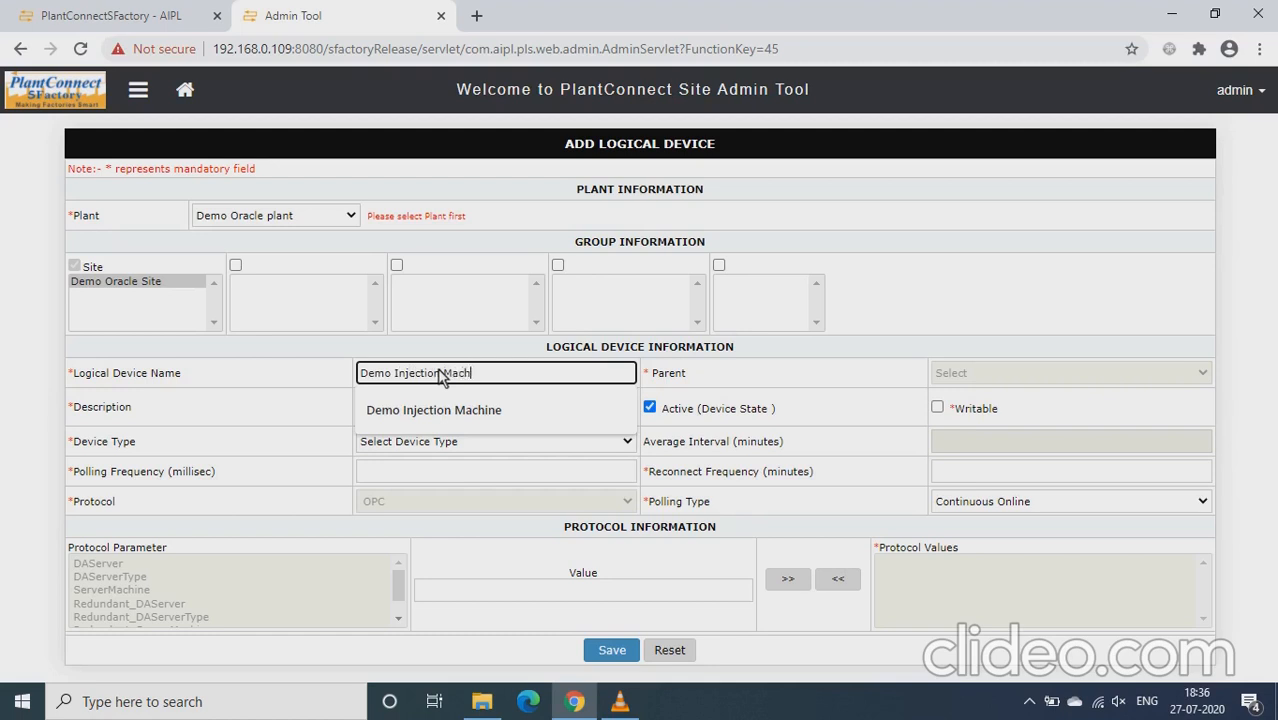
Reuse the logical device name in the description, extending it to "Demo Injection Machine- demo dev"
{"action": "left_click_drag", "start_coordinate": [487, 373], "coordinate": [355, 368]}
{"action": "key", "text": "ctrl+c"}
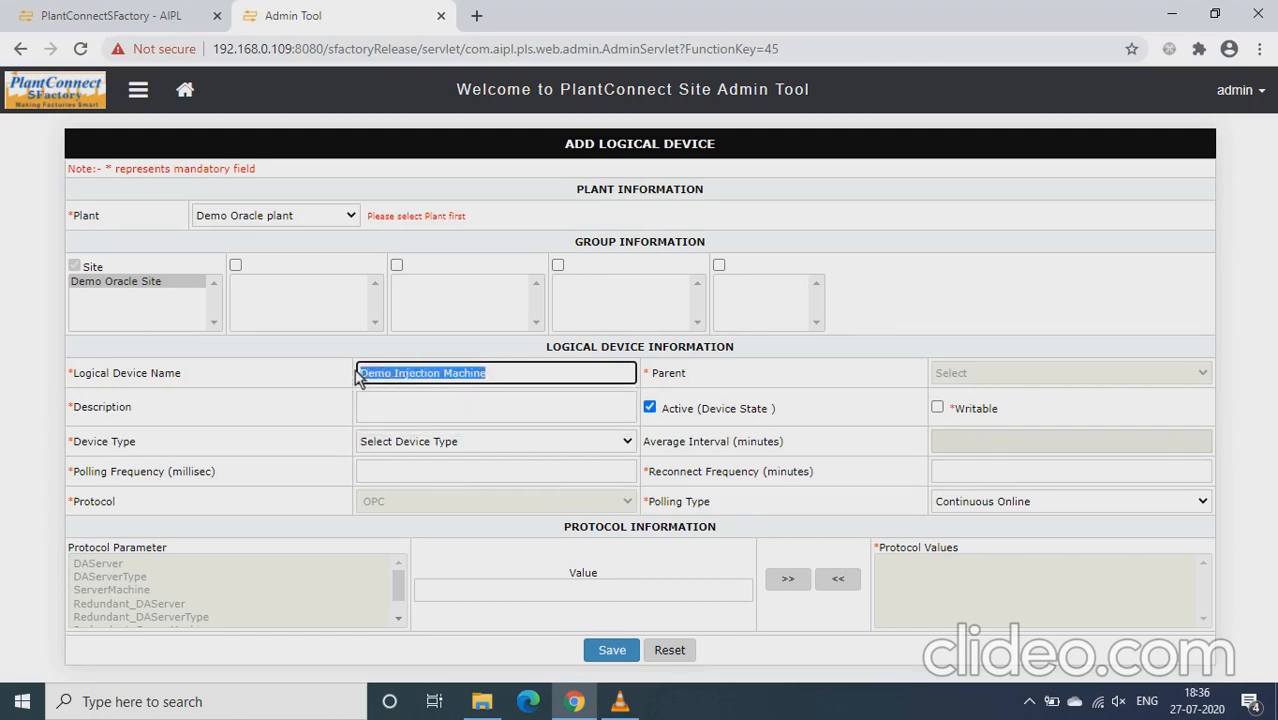
{"action": "left_click", "coordinate": [399, 442]}
{"action": "left_click", "coordinate": [405, 418]}
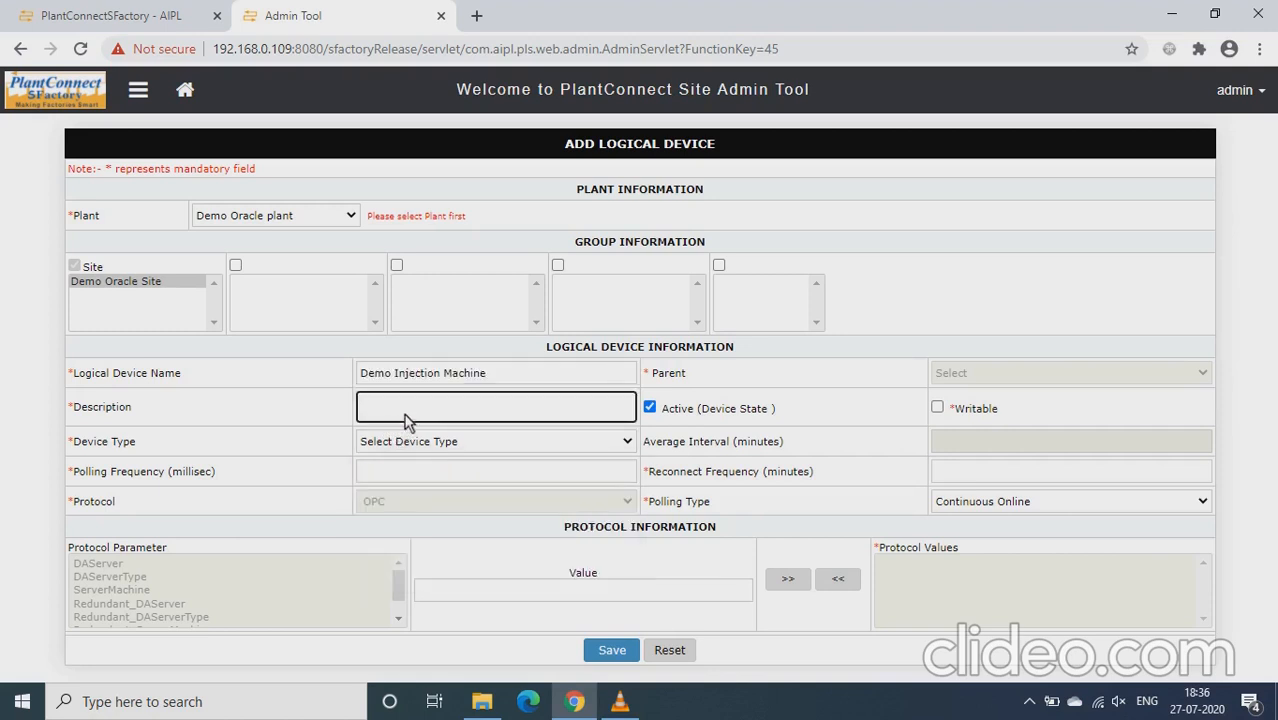
{"action": "key", "text": "ctrl+v"}
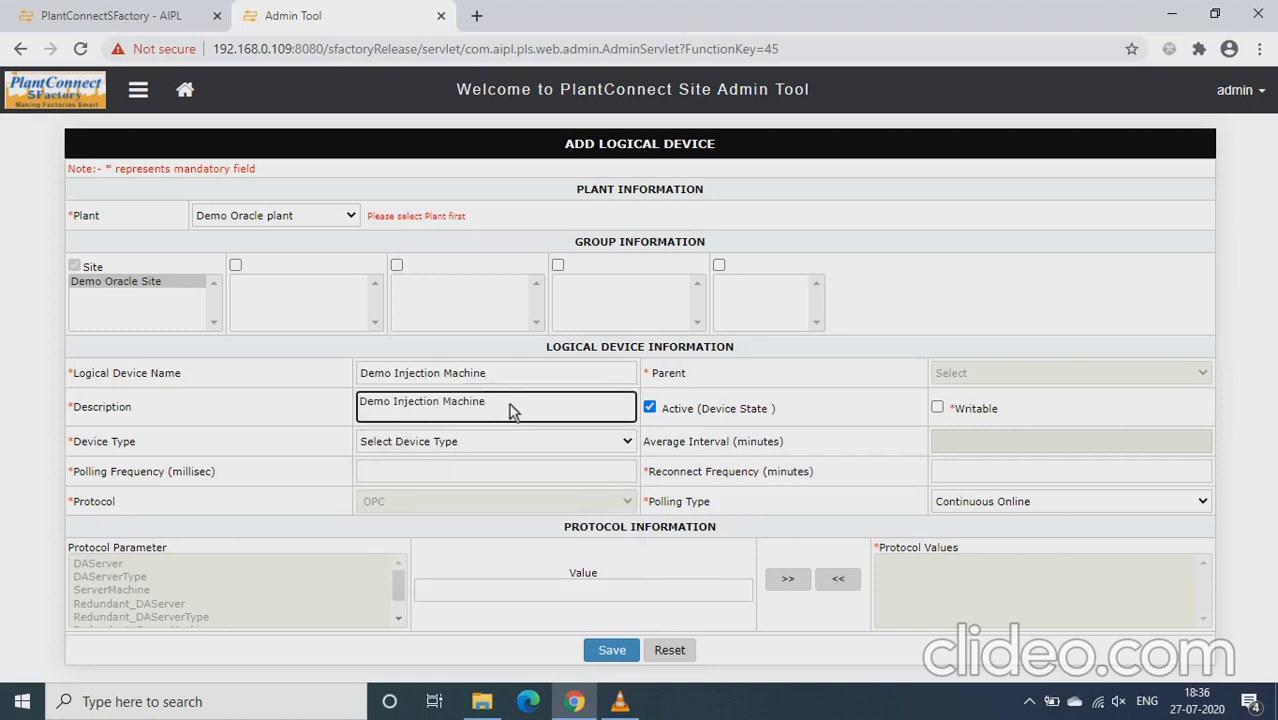
{"action": "type", "text": "- demo dev"}
Set the logical device's type to Injection Machine and its polling frequency to 5000 milliseconds
{"action": "left_click", "coordinate": [485, 441]}
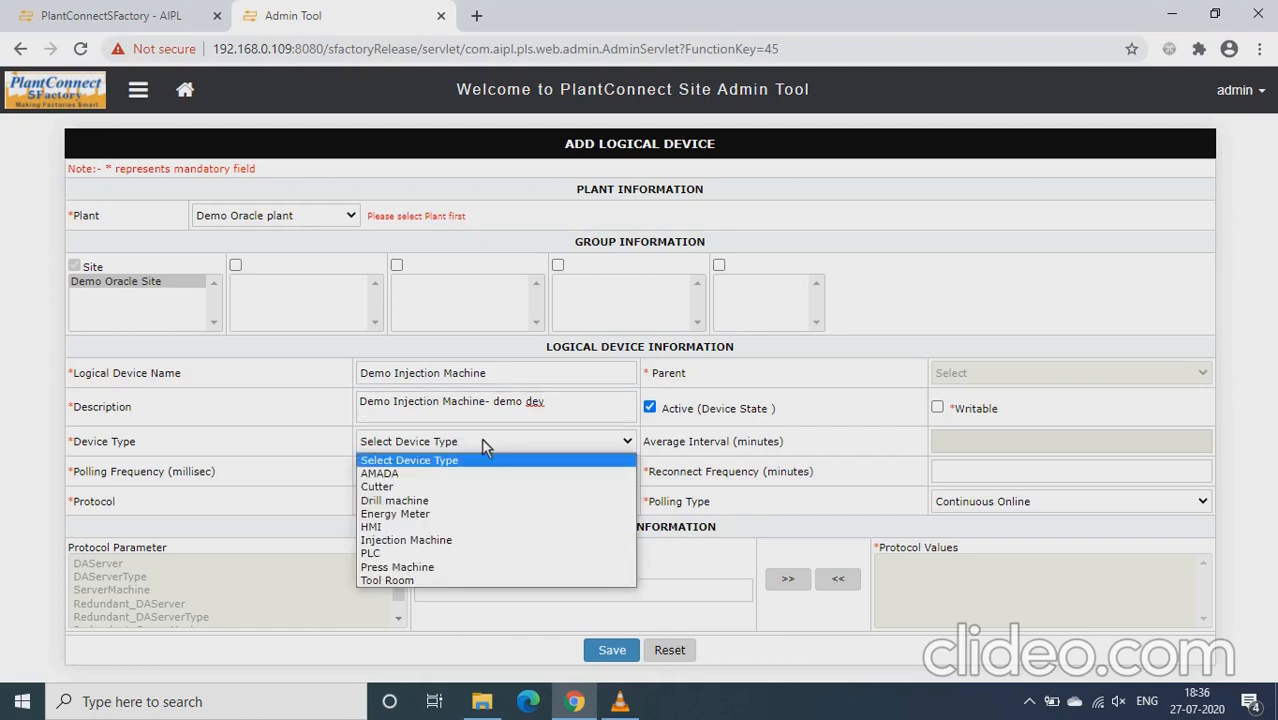
{"action": "left_click", "coordinate": [440, 541]}
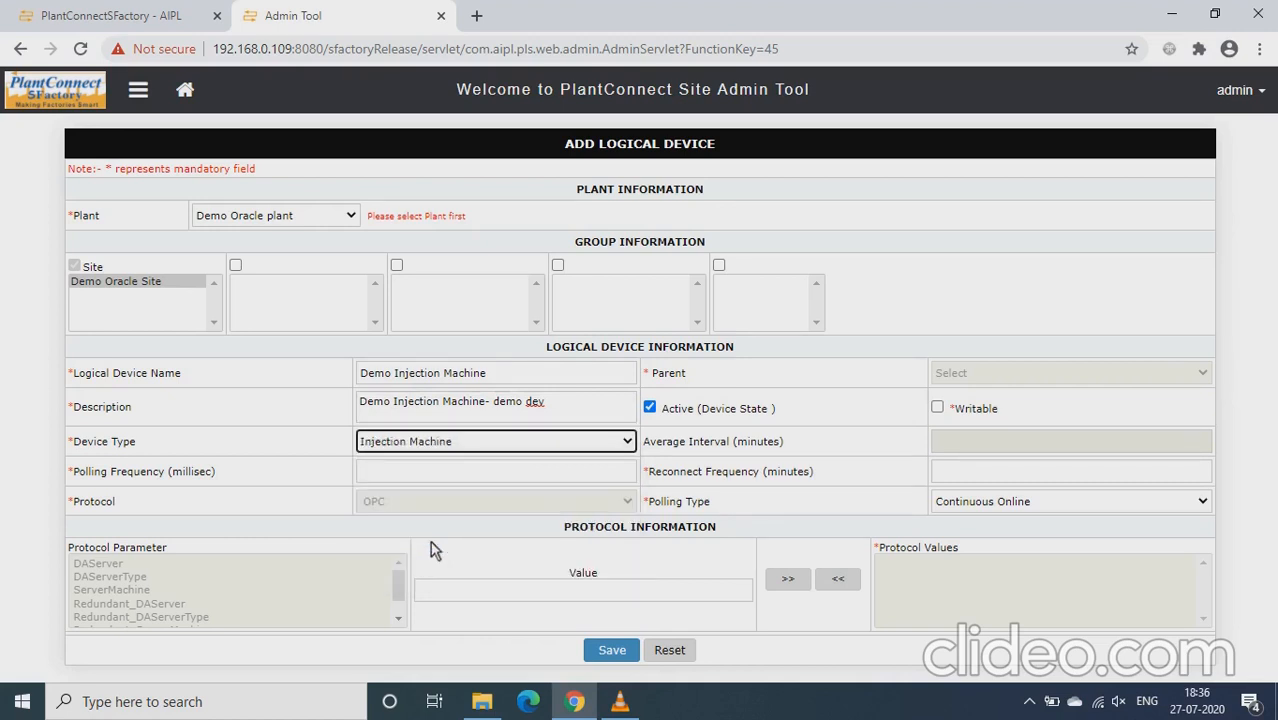
{"action": "left_click", "coordinate": [468, 472]}
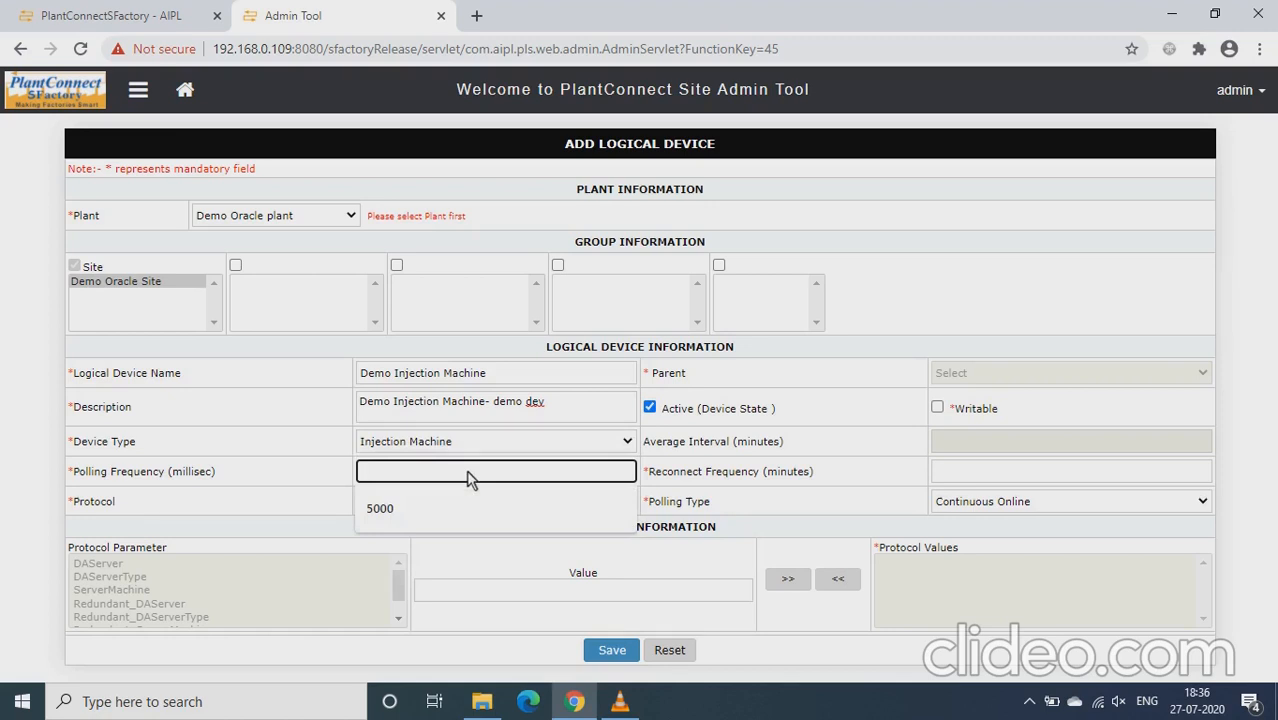
{"action": "type", "text": "5000"}
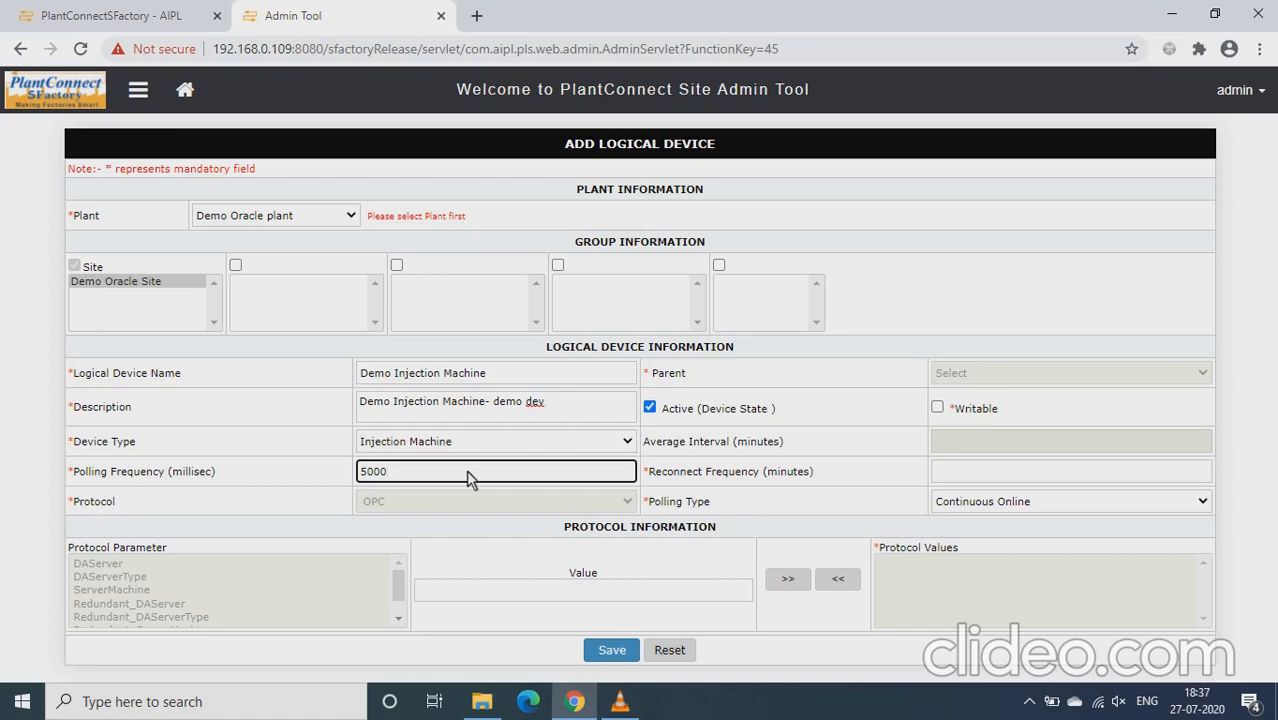
Set the reconnect frequency to 1 minute and save the logical device
{"action": "left_click", "coordinate": [1000, 474]}
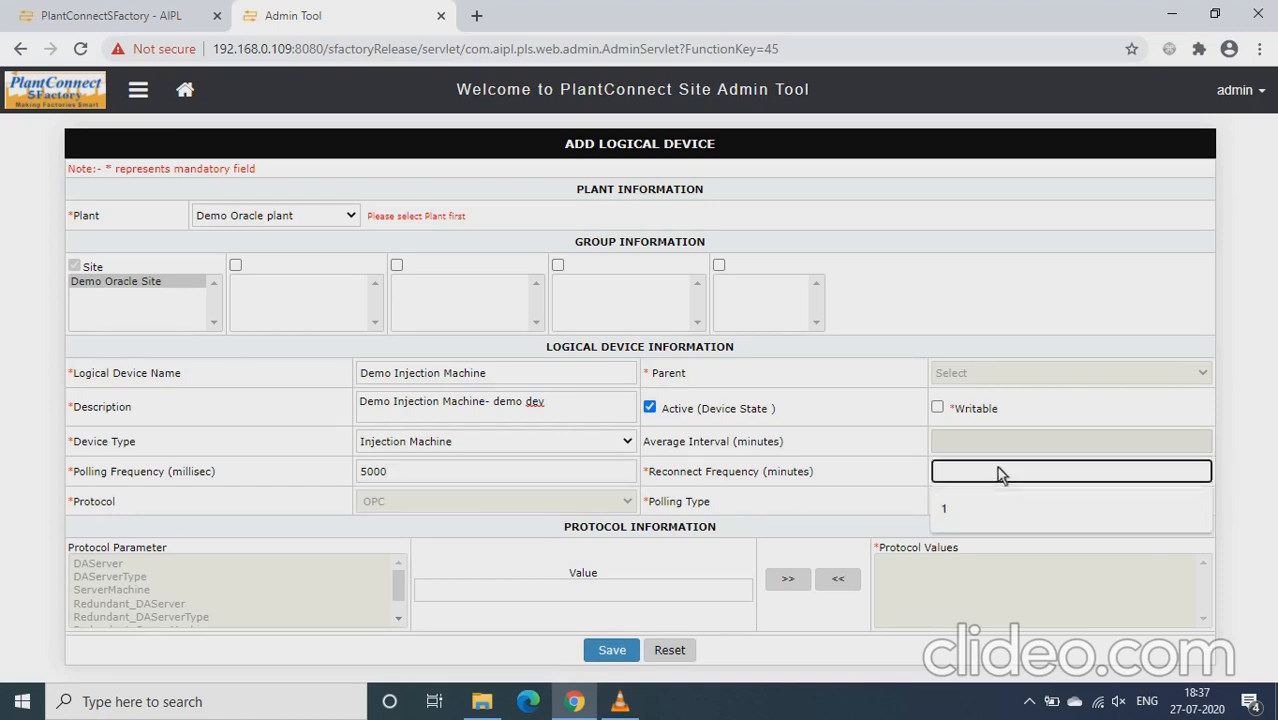
{"action": "type", "text": "1"}
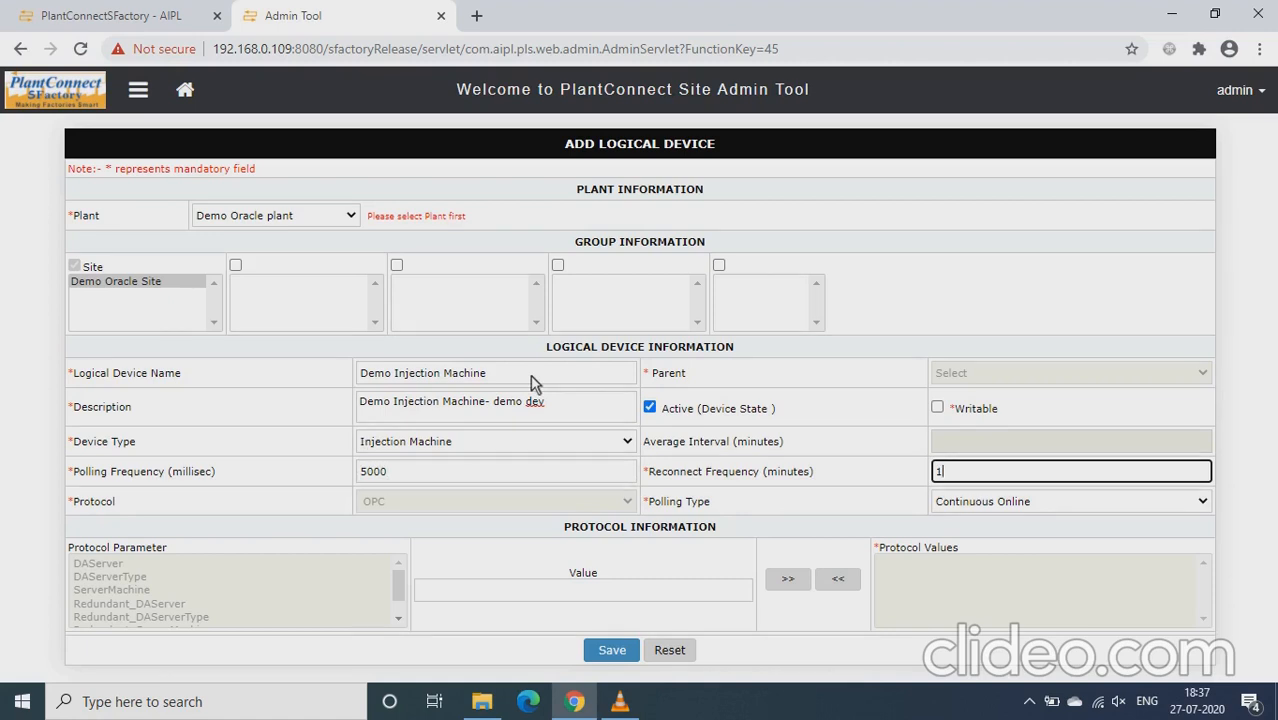
{"action": "left_click", "coordinate": [607, 652]}
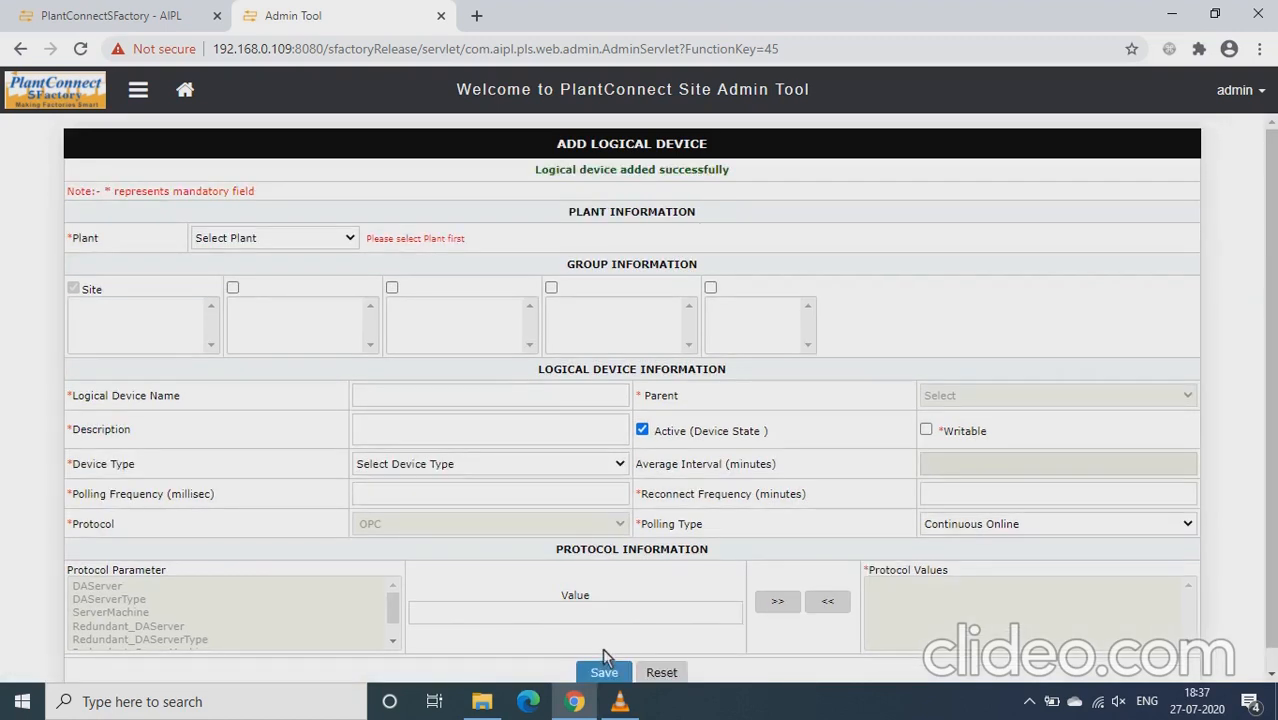
Start adding a physical device from the admin home page, assigning it to Demo Oracle plant and Demo Oracle Site
{"action": "left_click", "coordinate": [185, 92]}
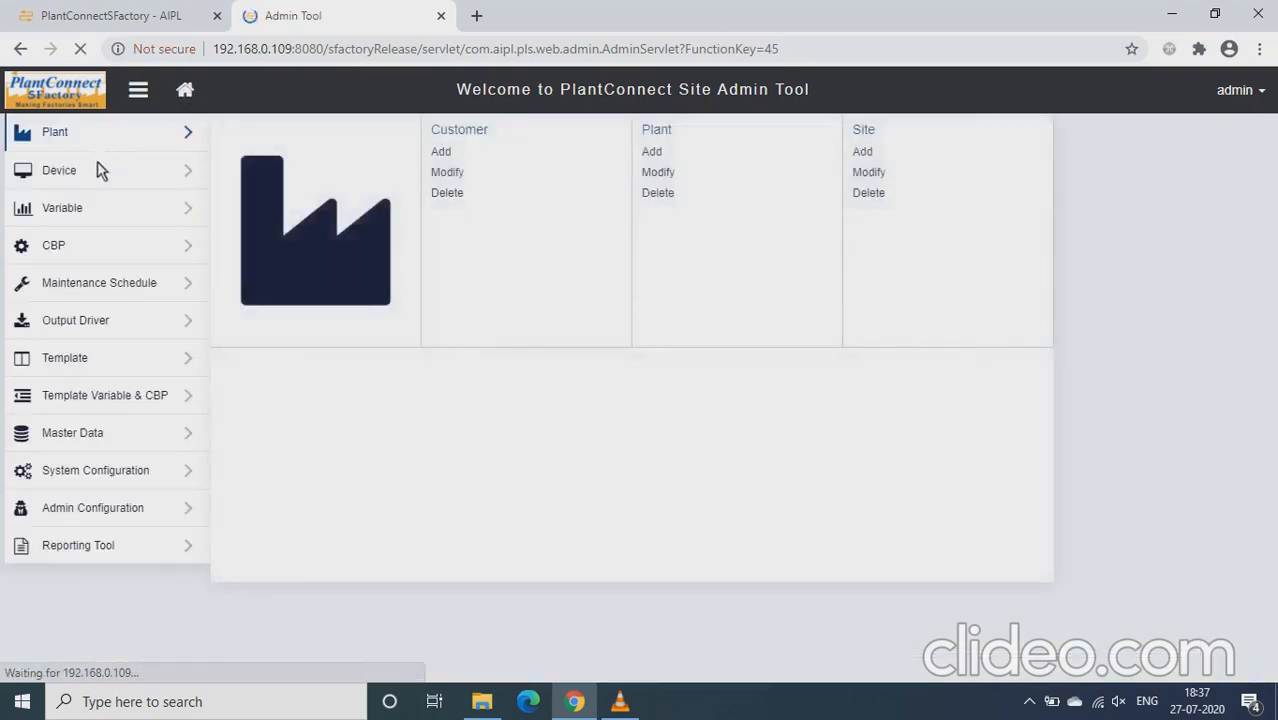
{"action": "mouse_move", "coordinate": [52, 176]}
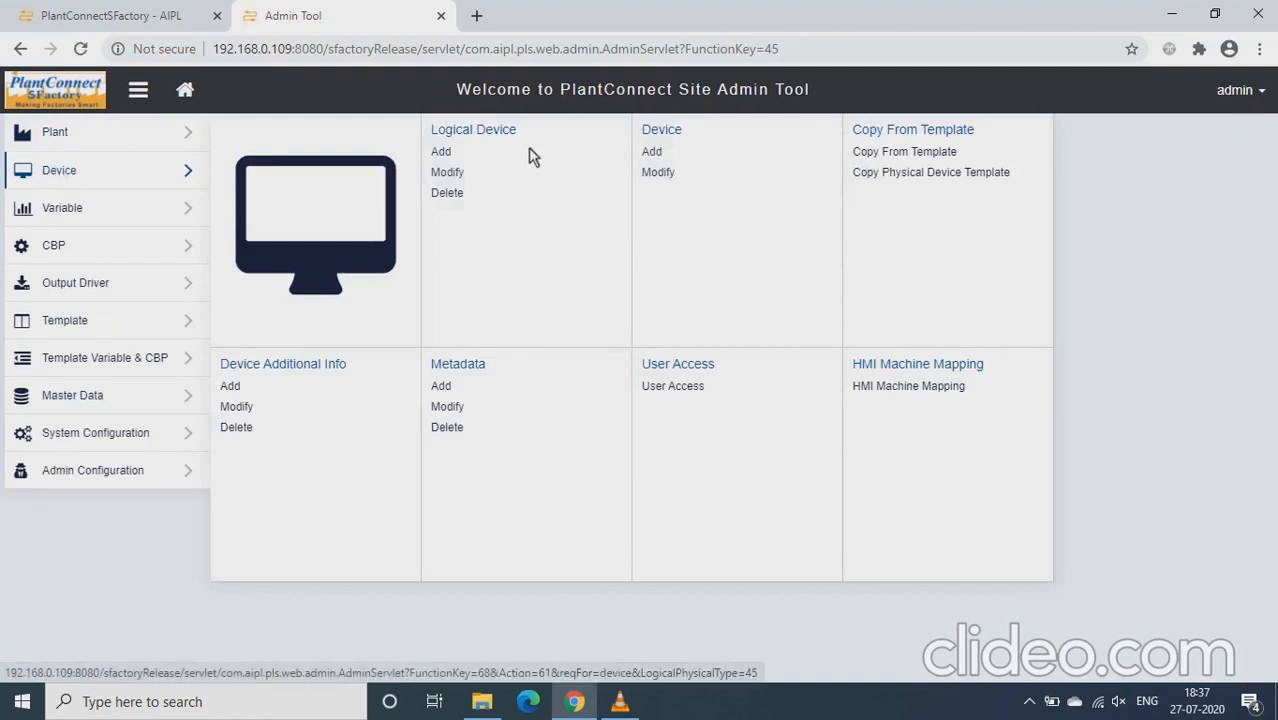
{"action": "left_click", "coordinate": [652, 152]}
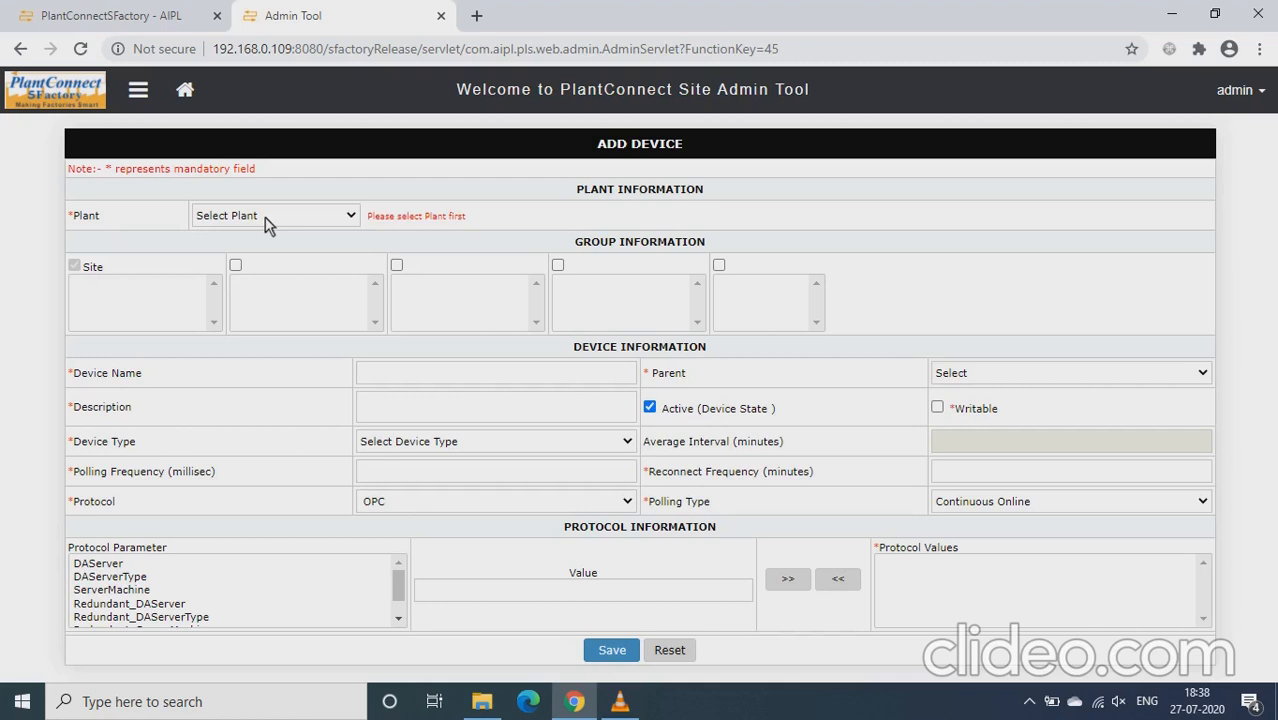
{"action": "left_click", "coordinate": [243, 218]}
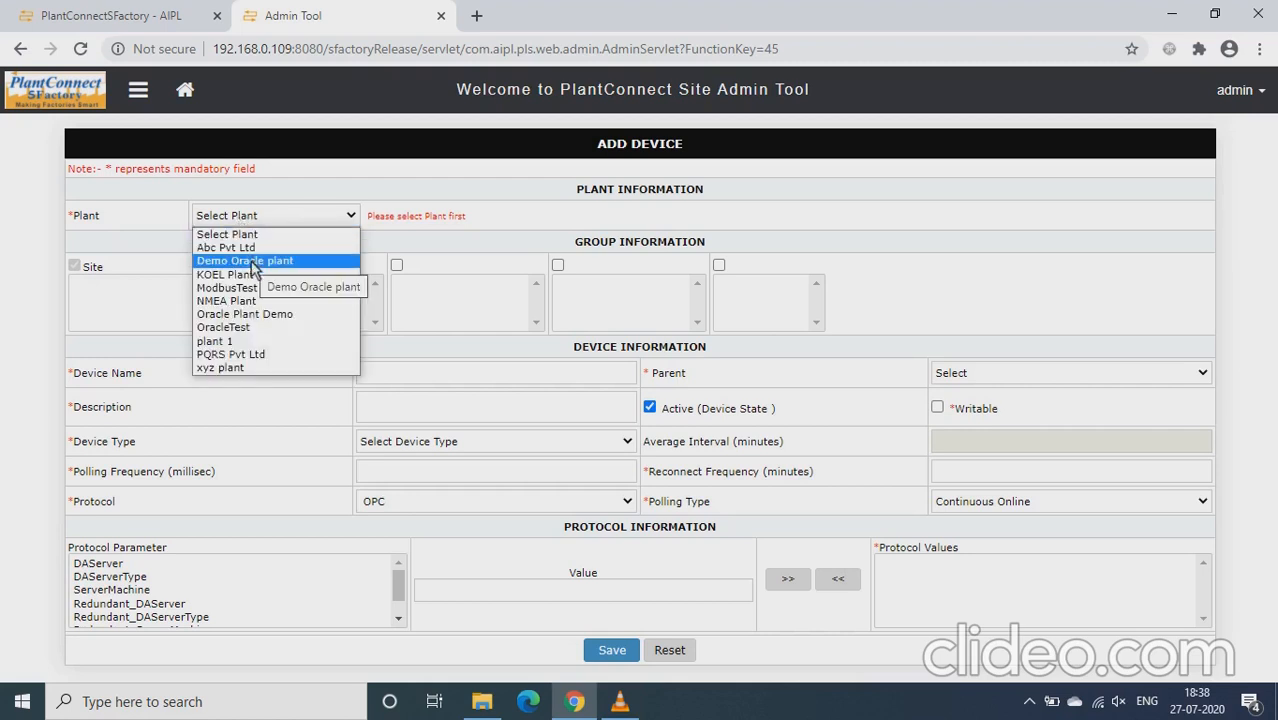
{"action": "left_click", "coordinate": [252, 262]}
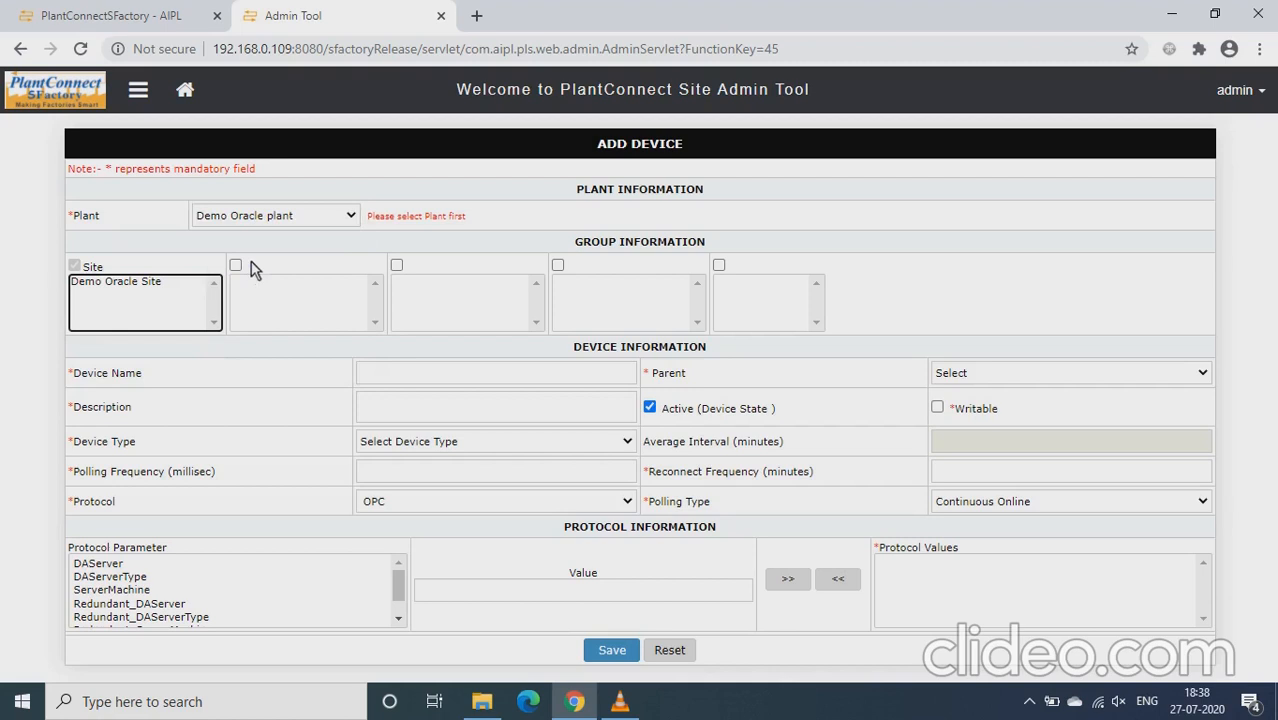
{"action": "left_click", "coordinate": [151, 282]}
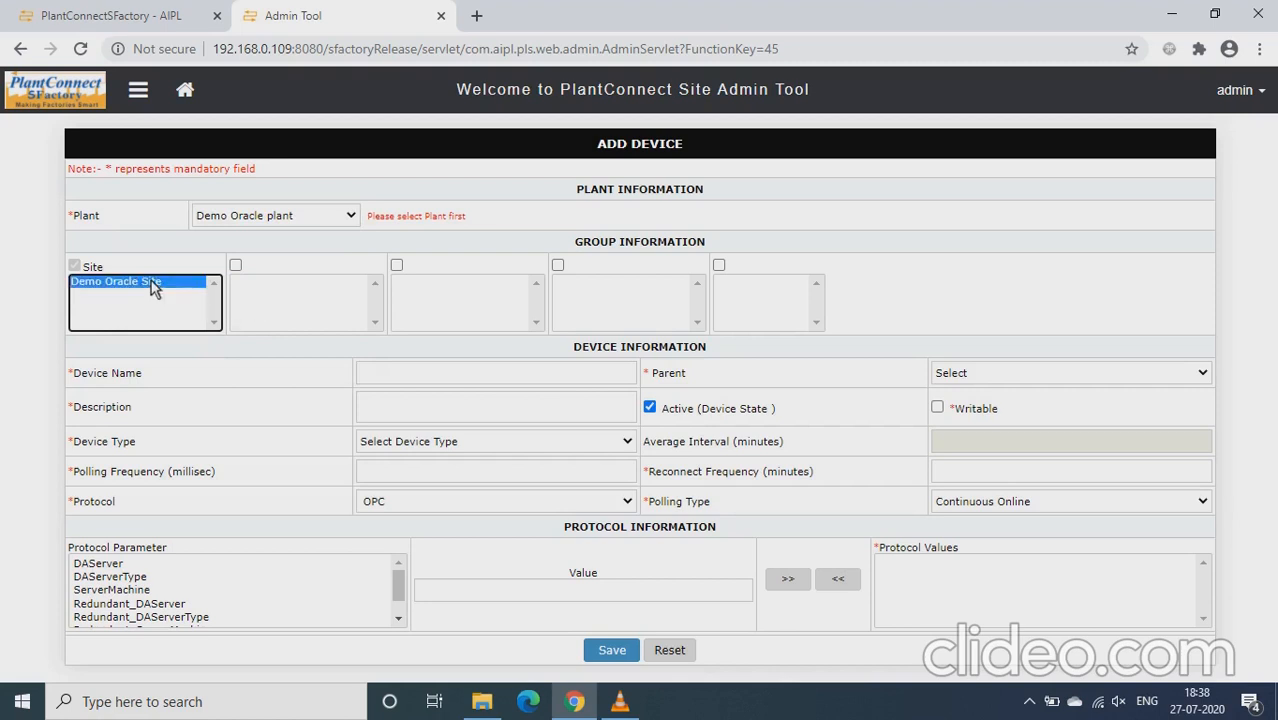
Enter "Injection Machine" as both the name and the description of the new device
{"action": "left_click", "coordinate": [423, 374]}
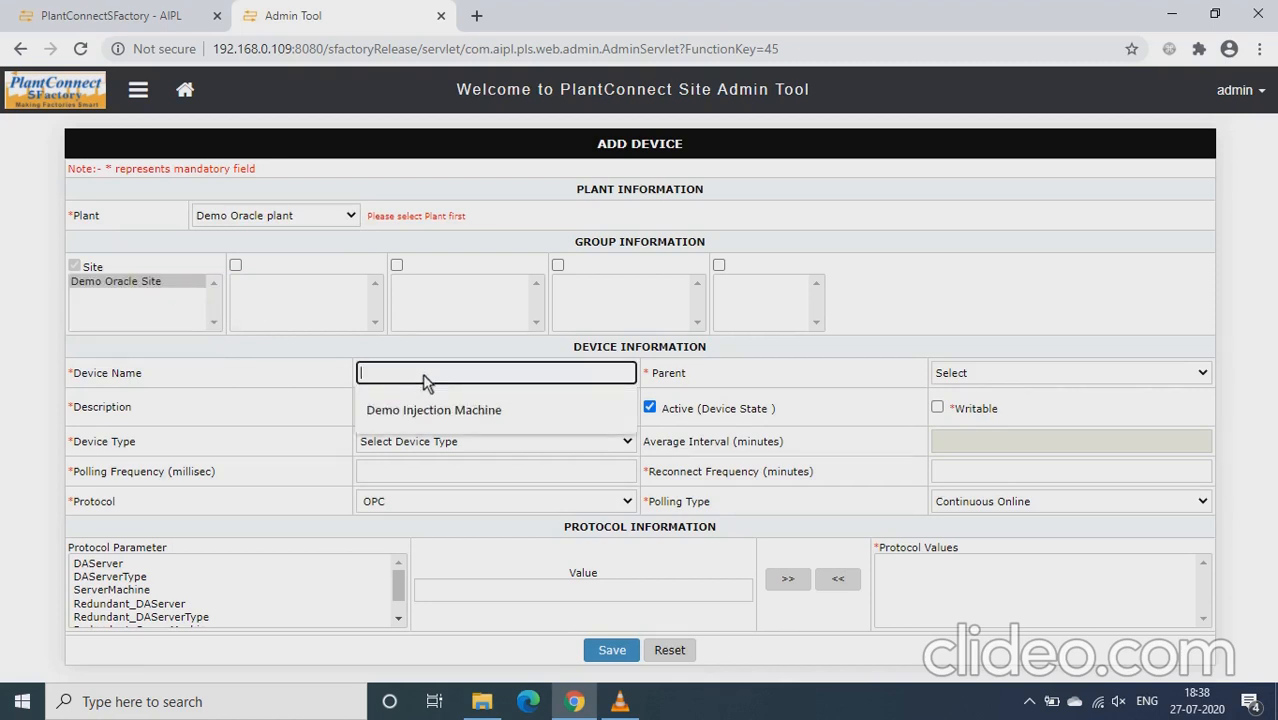
{"action": "type", "text": "In"}
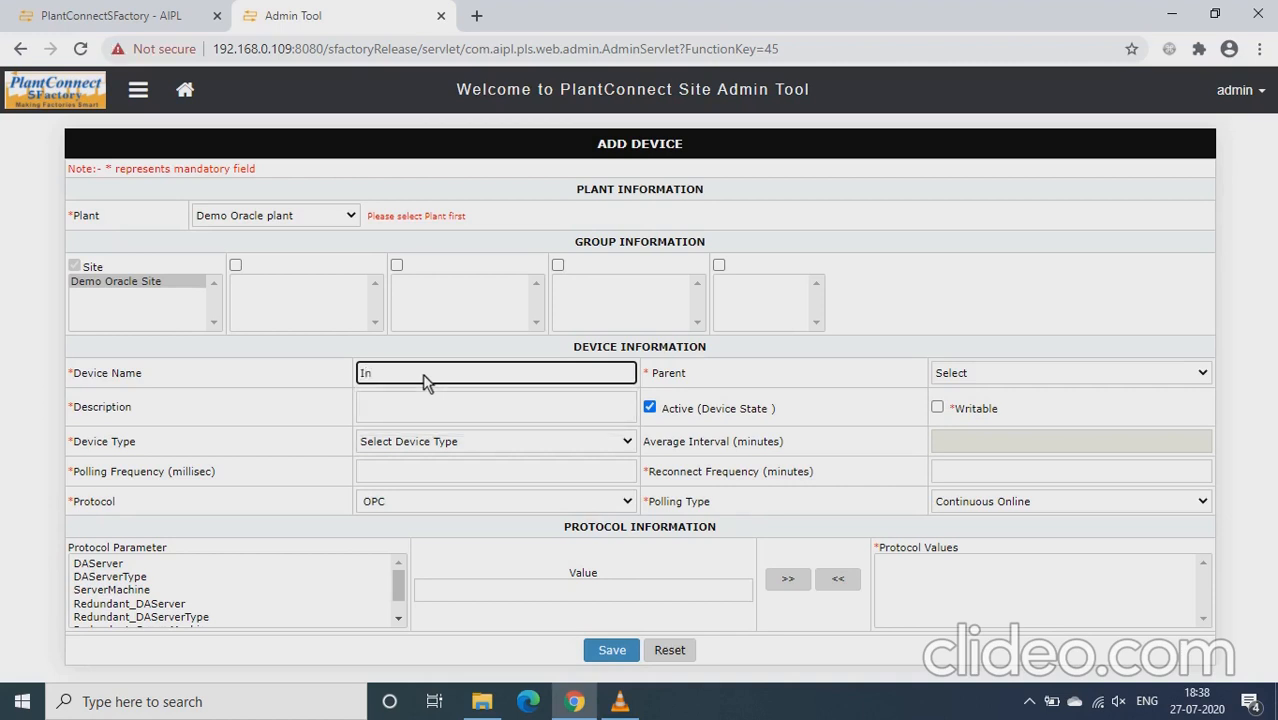
{"action": "type", "text": "jection Machine"}
{"action": "left_click", "coordinate": [447, 407]}
{"action": "left_click_drag", "start_coordinate": [456, 373], "coordinate": [333, 380]}
{"action": "key", "text": "ctrl+c"}
{"action": "left_click", "coordinate": [390, 410]}
{"action": "key", "text": "ctrl+v"}
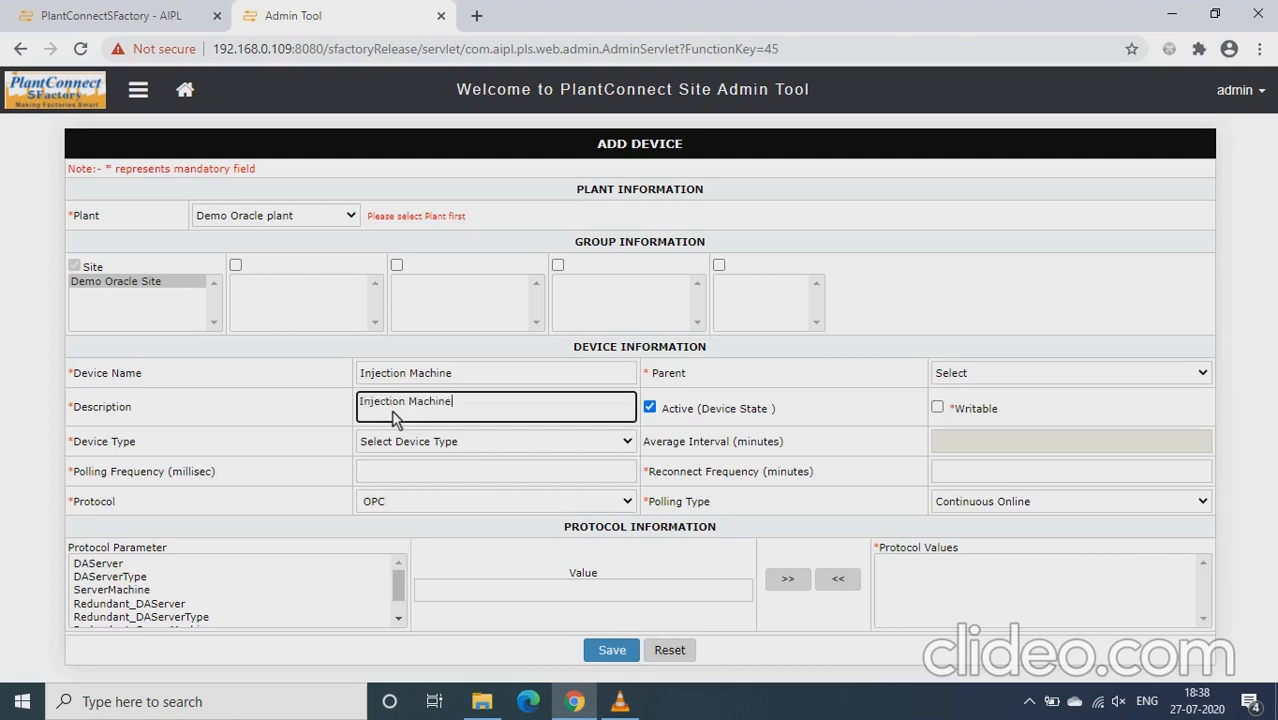
Set the new device's type to Injection Machine and its polling frequency to 5000 milliseconds
{"action": "left_click", "coordinate": [478, 447]}
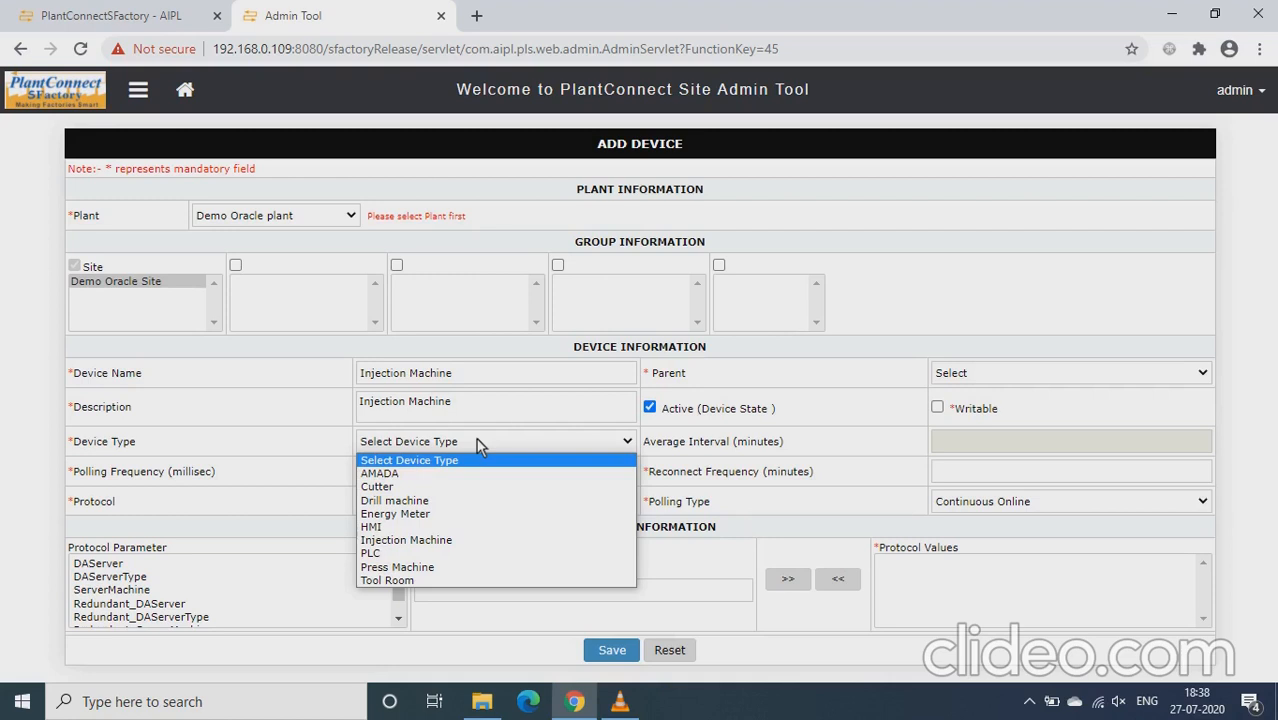
{"action": "left_click", "coordinate": [427, 540]}
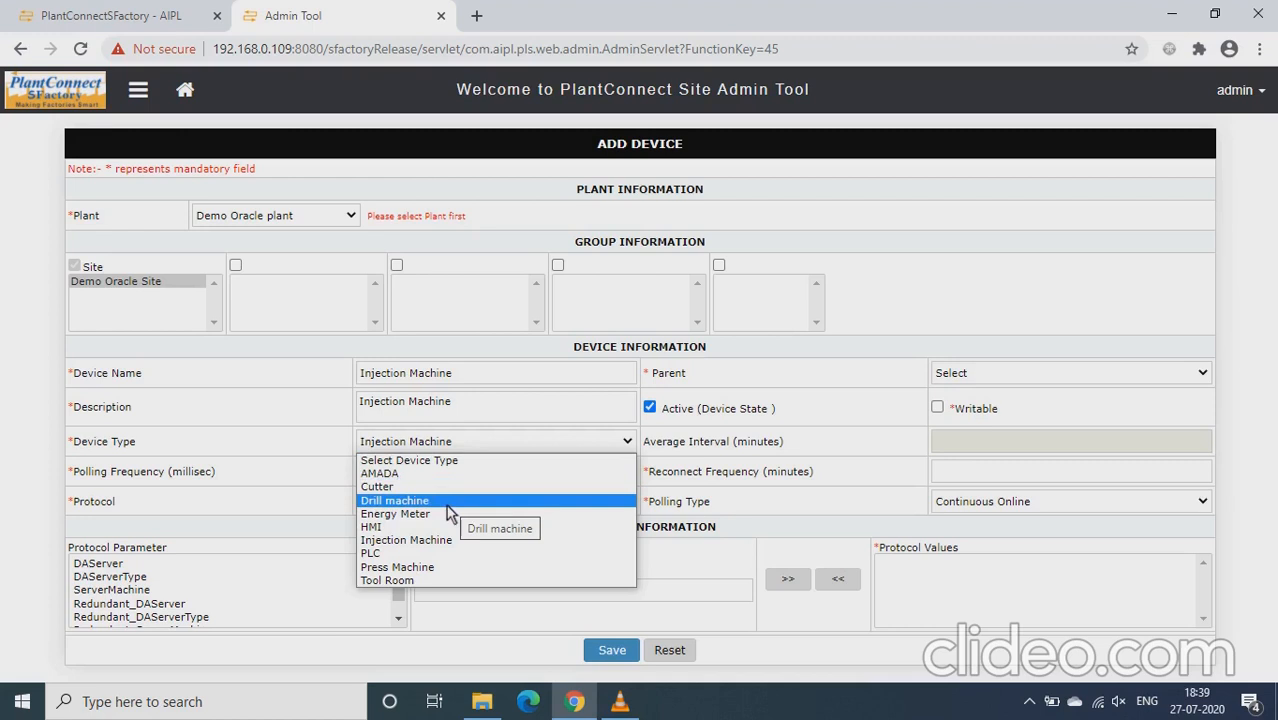
{"action": "left_click", "coordinate": [418, 548]}
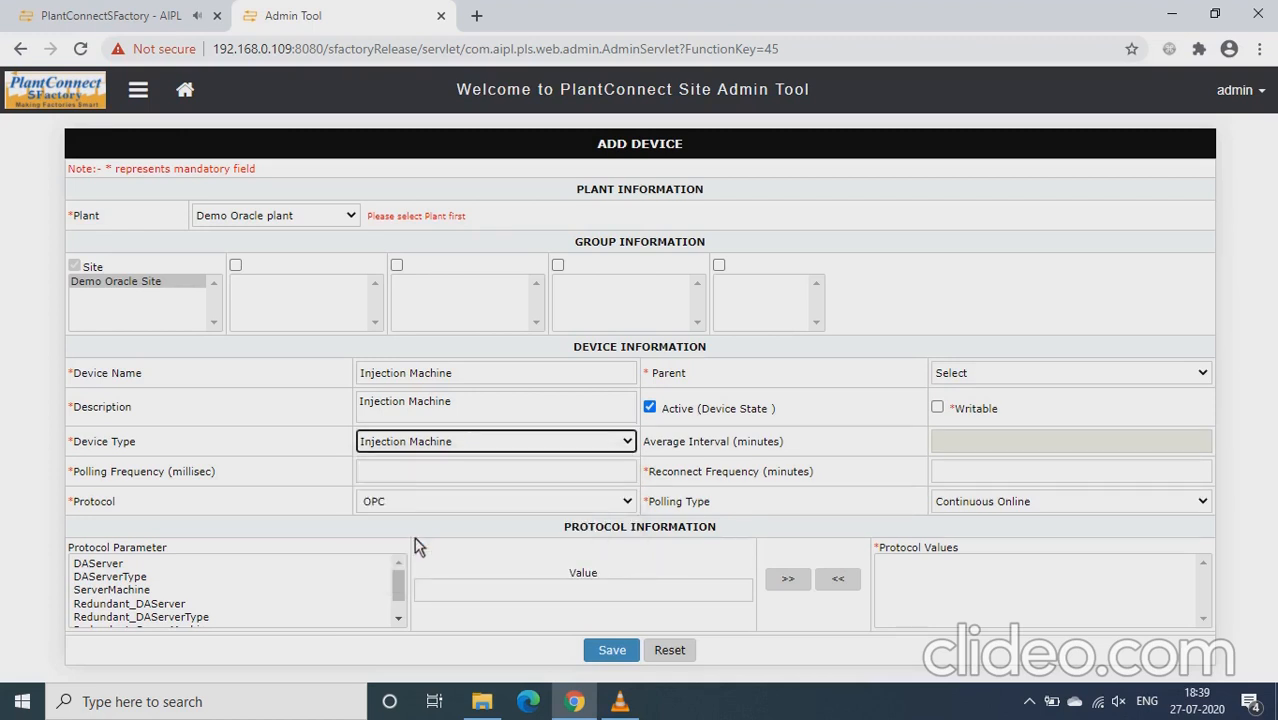
{"action": "left_click", "coordinate": [425, 471]}
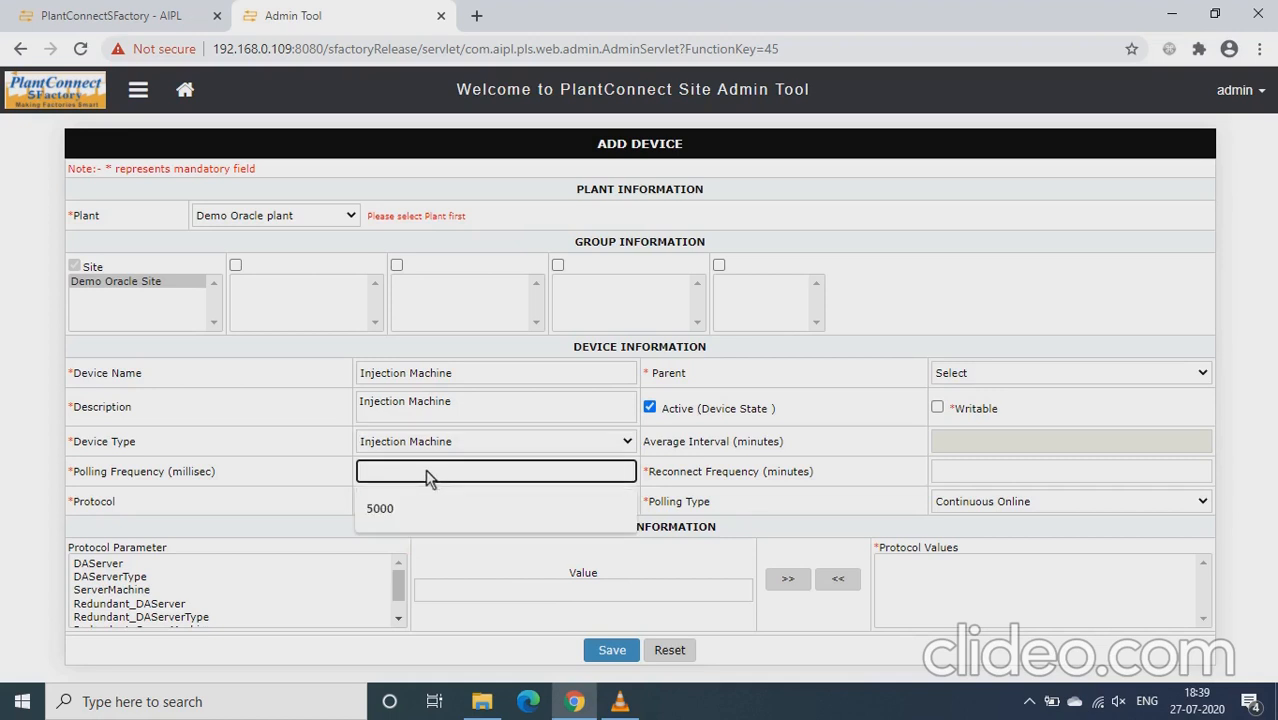
{"action": "type", "text": "5000"}
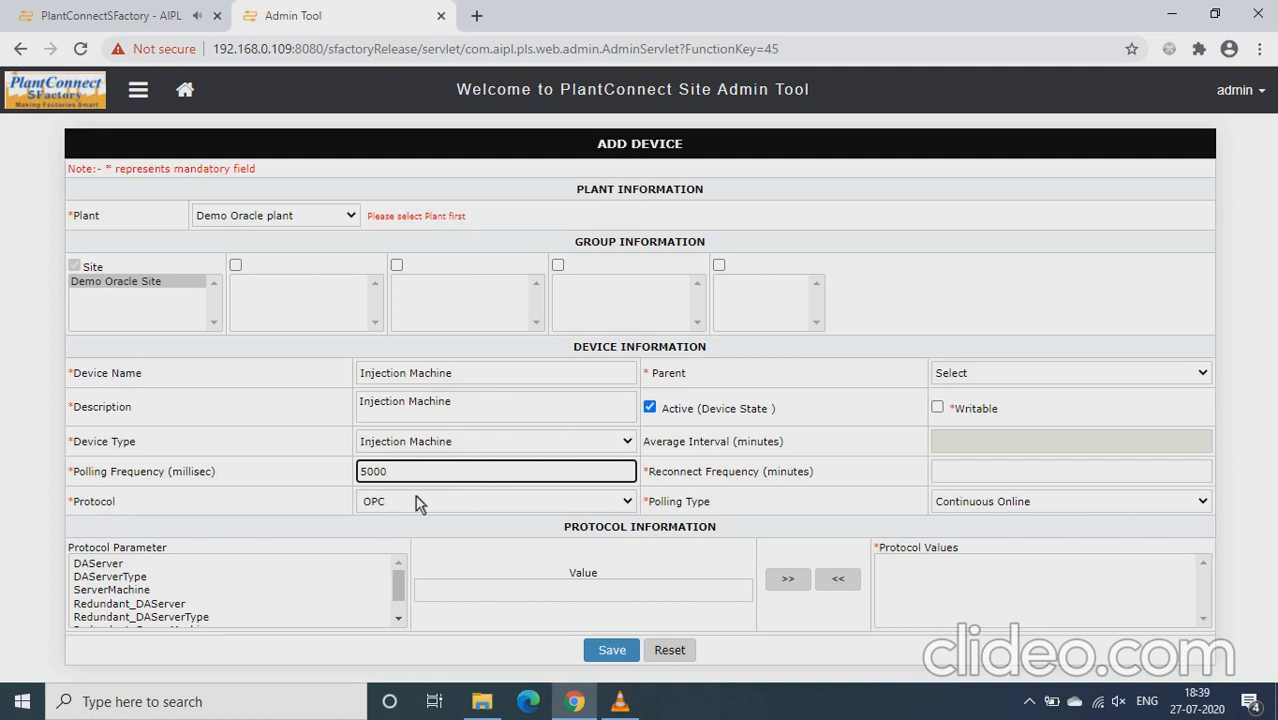
Set the device's protocol to ModbusTCPMaster and its reconnect frequency to 1 minute
{"action": "left_click", "coordinate": [417, 501]}
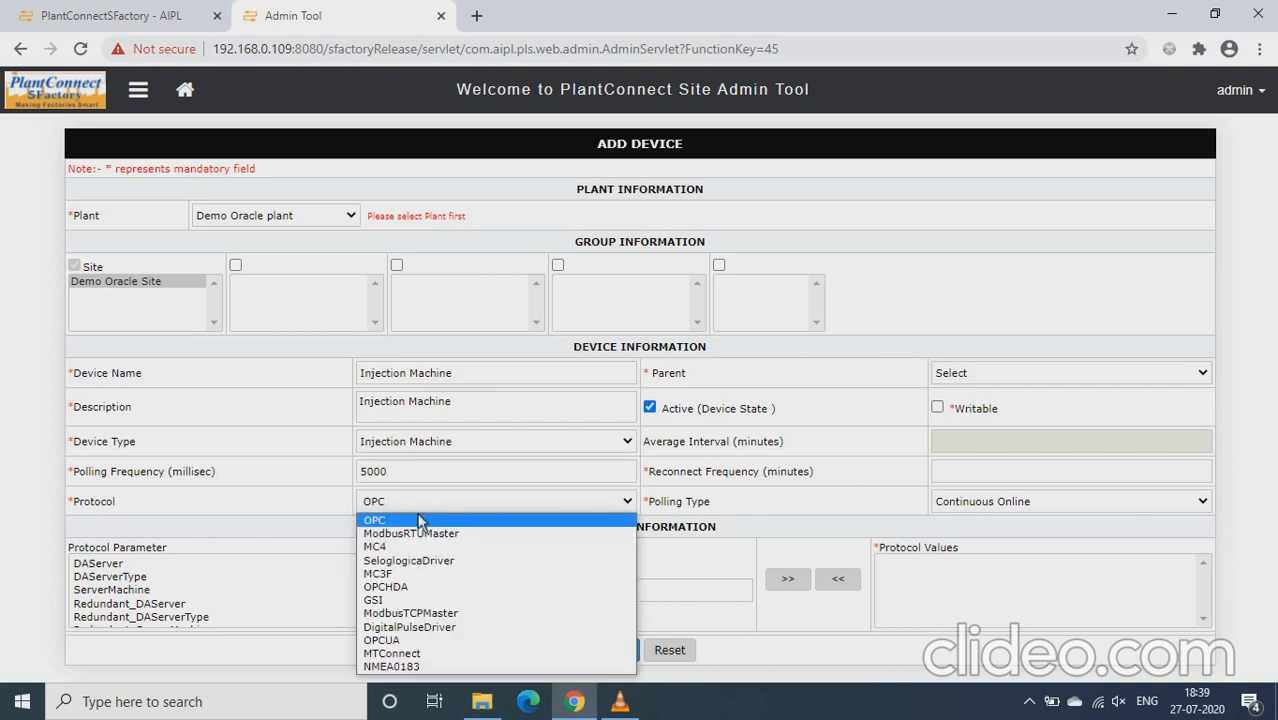
{"action": "left_click", "coordinate": [424, 619]}
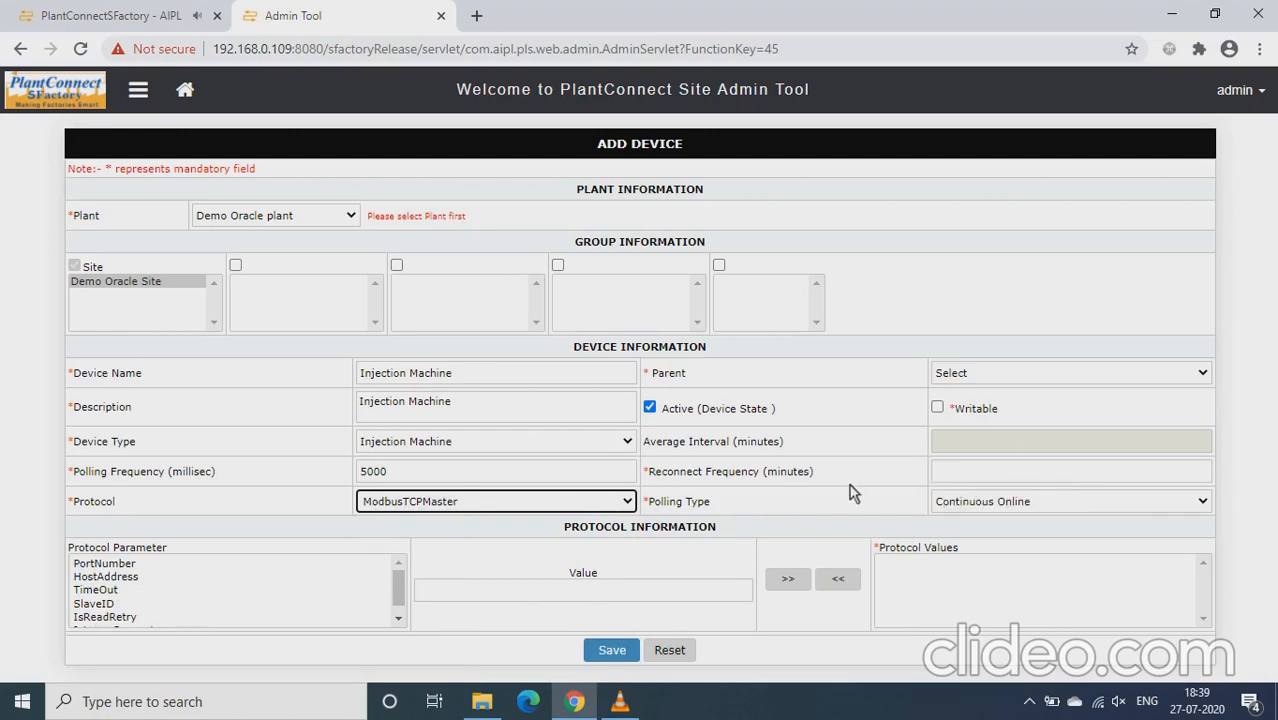
{"action": "left_click", "coordinate": [1012, 476]}
{"action": "type", "text": "1"}
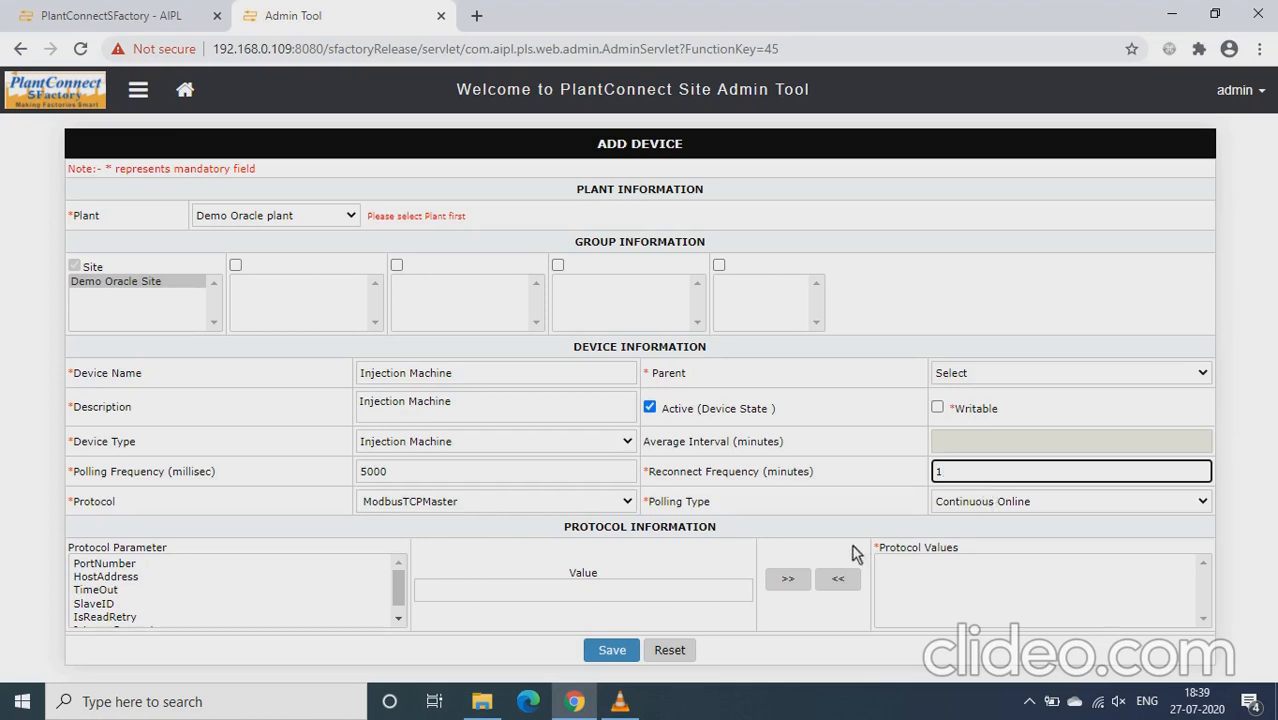
Add the PortNumber protocol parameter with the value 502 to the device's protocol values
{"action": "left_click", "coordinate": [214, 566]}
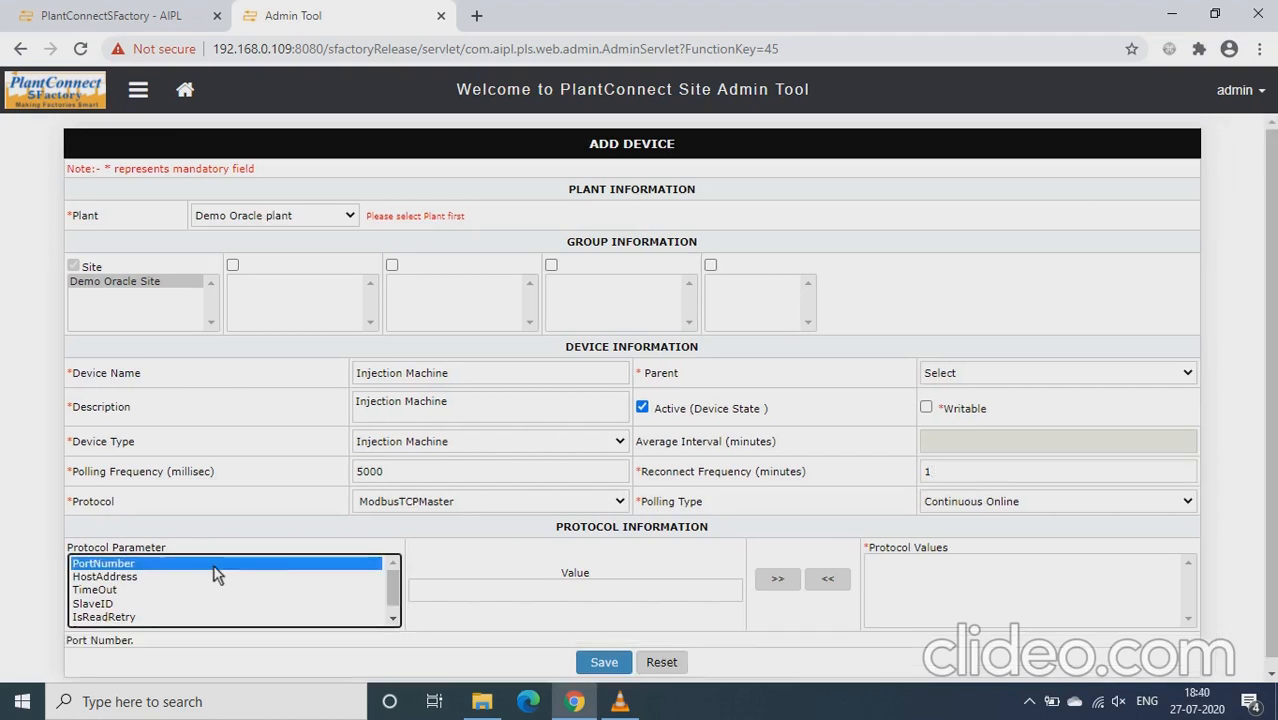
{"action": "left_click", "coordinate": [470, 590]}
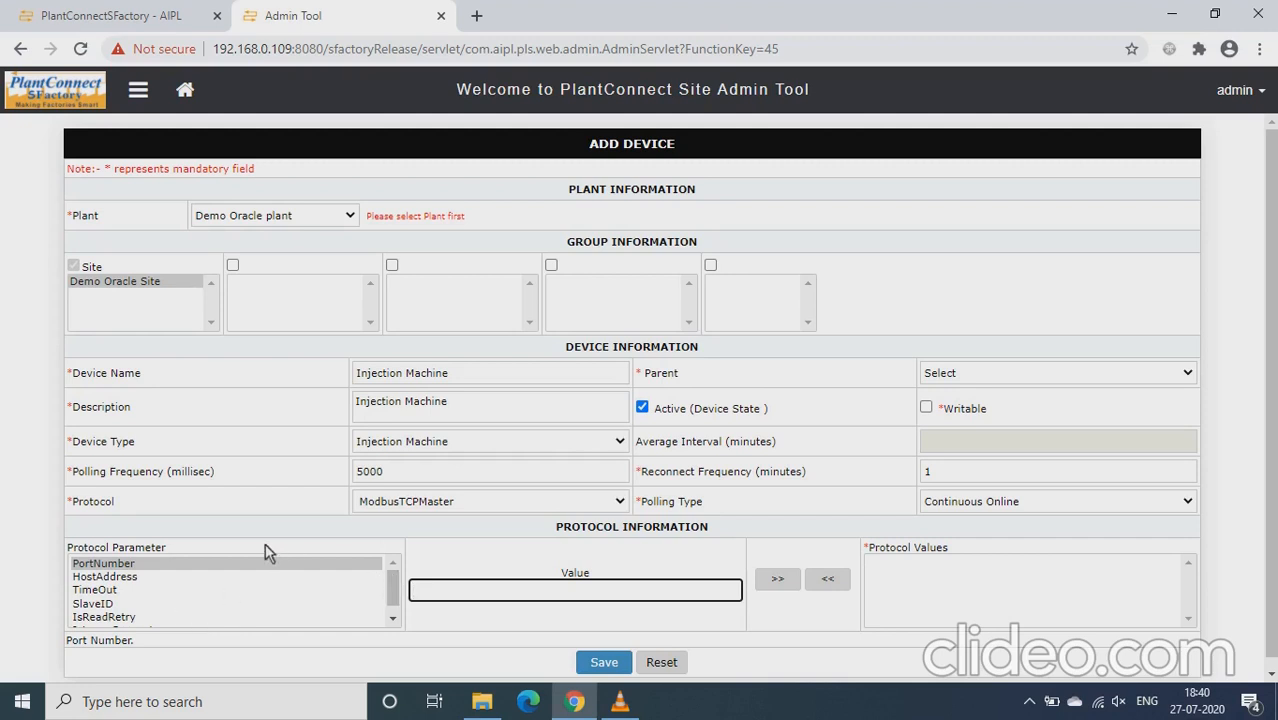
{"action": "left_click", "coordinate": [235, 564]}
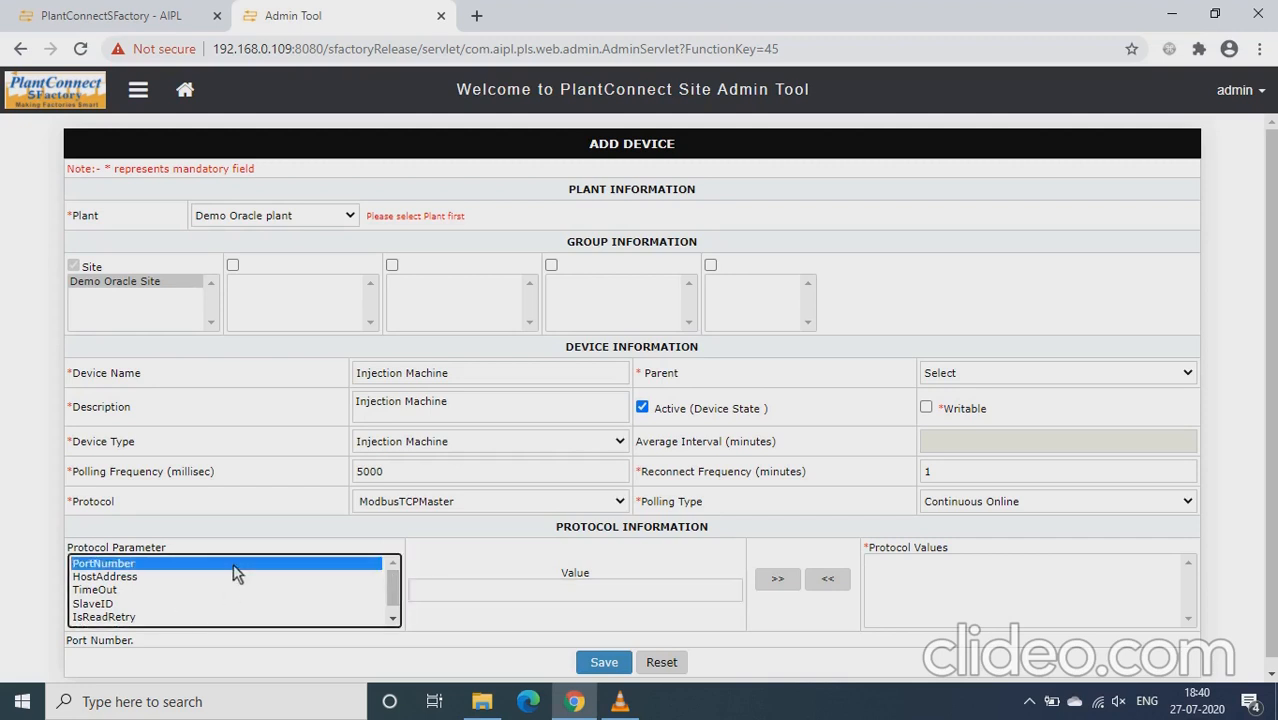
{"action": "left_click", "coordinate": [468, 597]}
{"action": "type", "text": "502"}
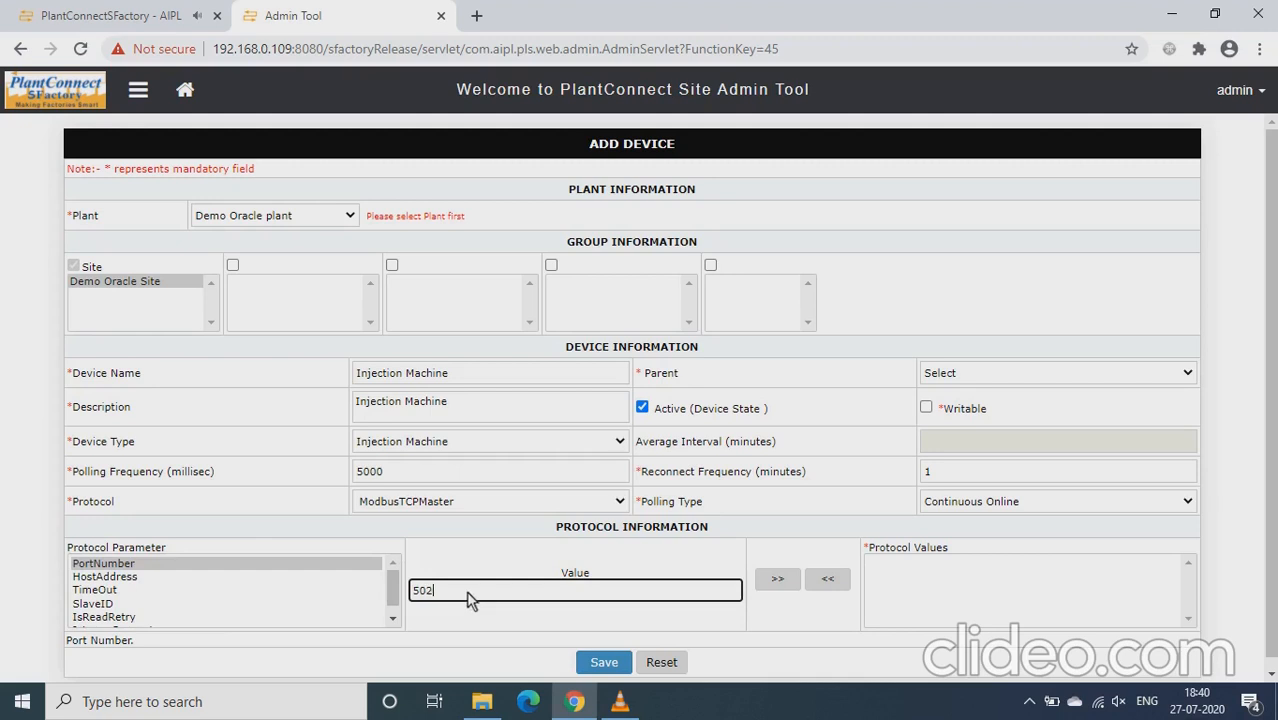
{"action": "left_click", "coordinate": [785, 587]}
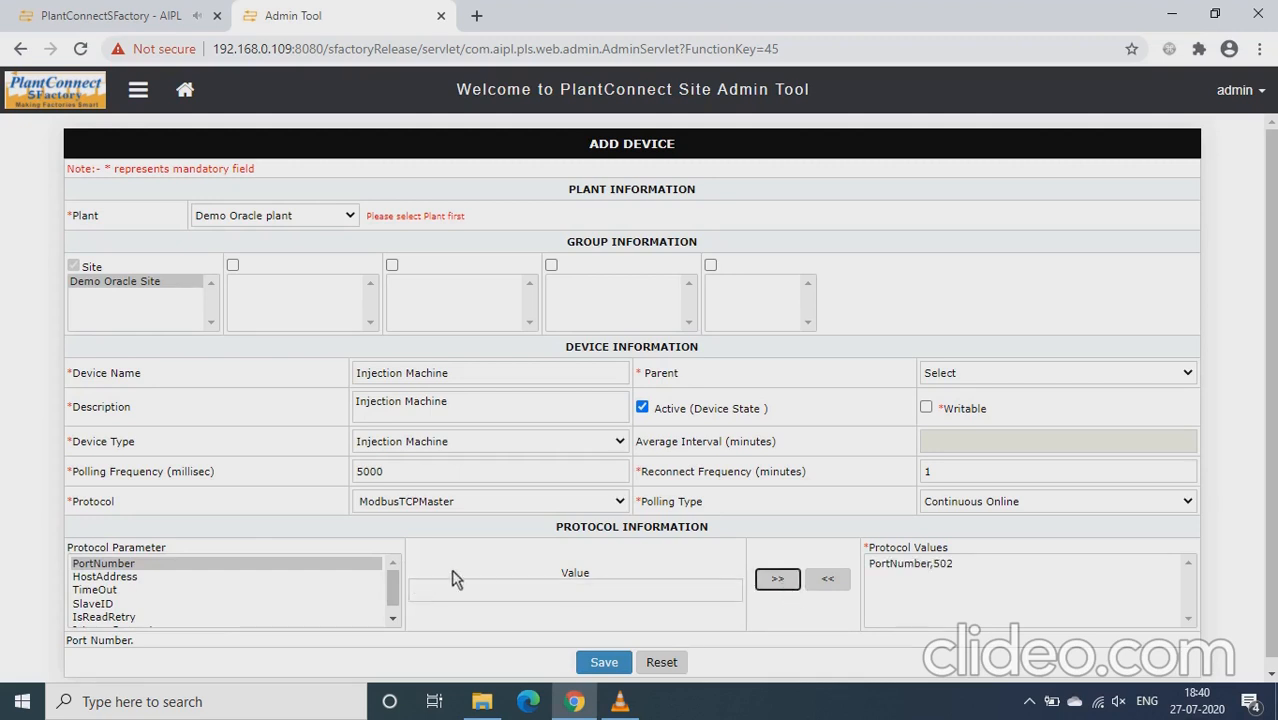
Add the HostAddress protocol parameter with the value 192.168.0.109 to the device's protocol values
{"action": "left_click", "coordinate": [170, 580]}
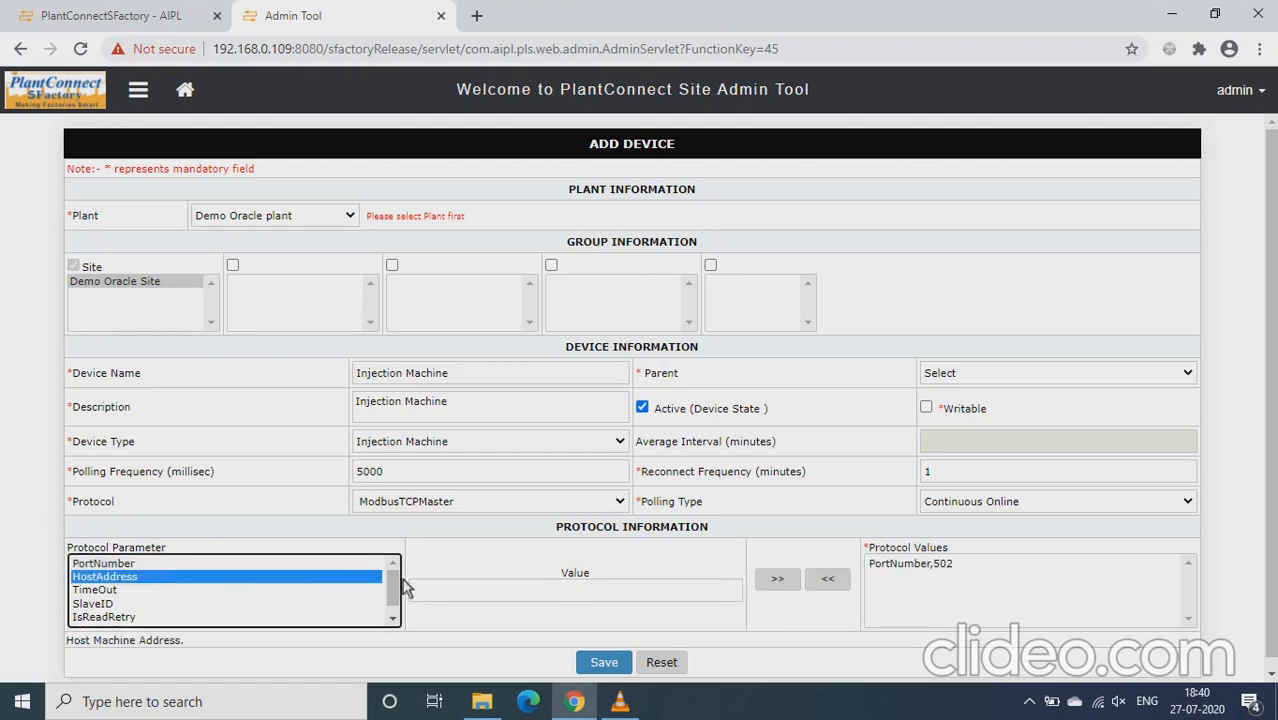
{"action": "left_click", "coordinate": [500, 596]}
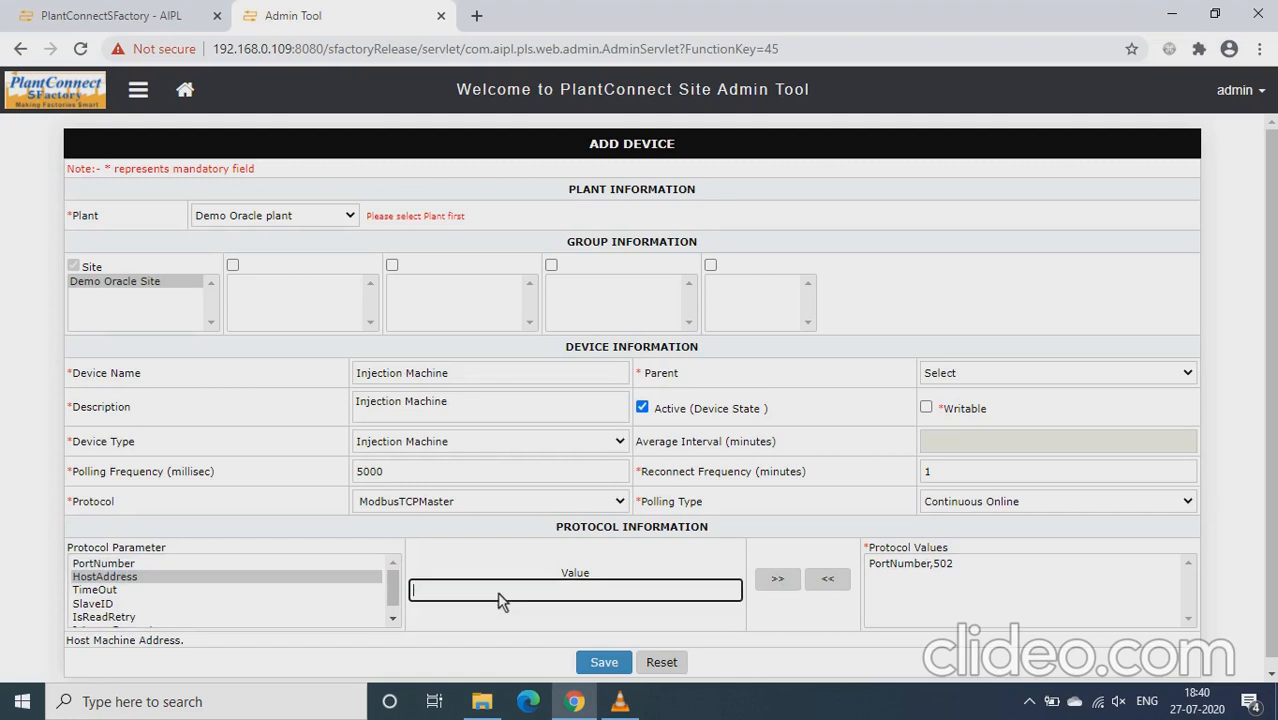
{"action": "type", "text": "192.168.0.109"}
{"action": "left_click", "coordinate": [766, 586]}
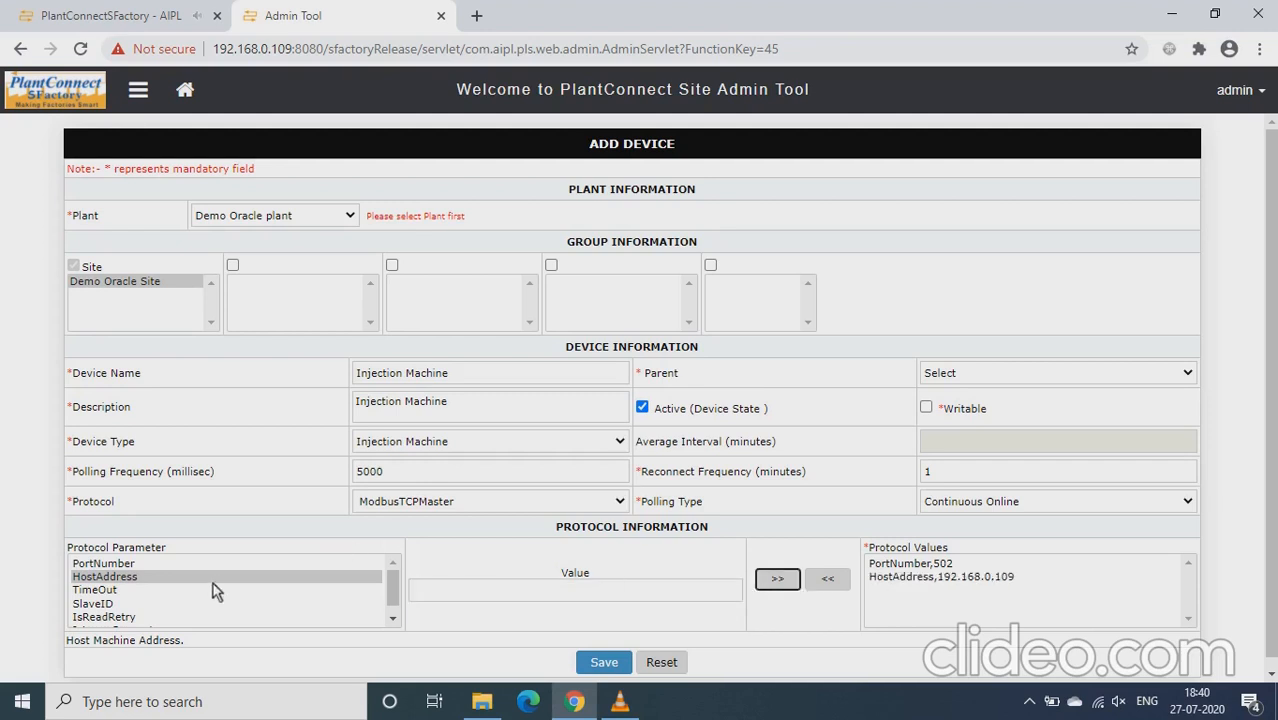
Add the protocol parameters TimeOut with the value 2000 and SlaveID with the value 1
{"action": "left_click", "coordinate": [186, 592]}
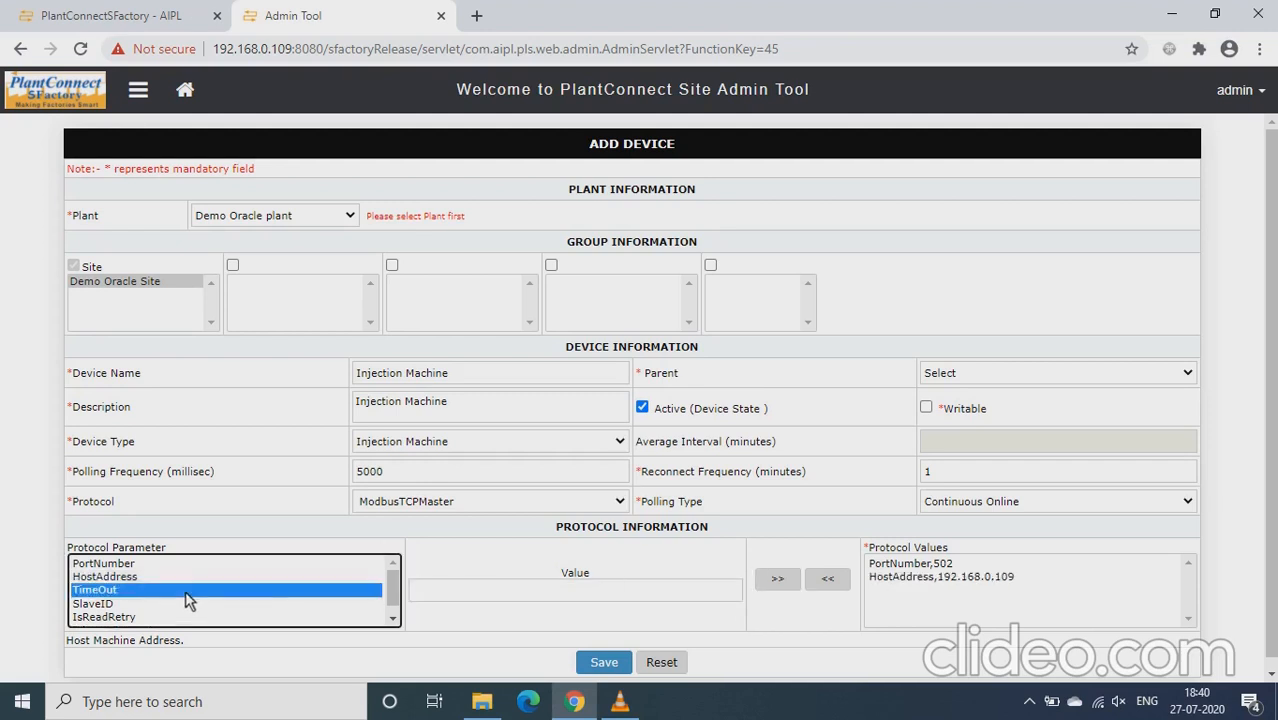
{"action": "left_click", "coordinate": [510, 593]}
{"action": "type", "text": "2000"}
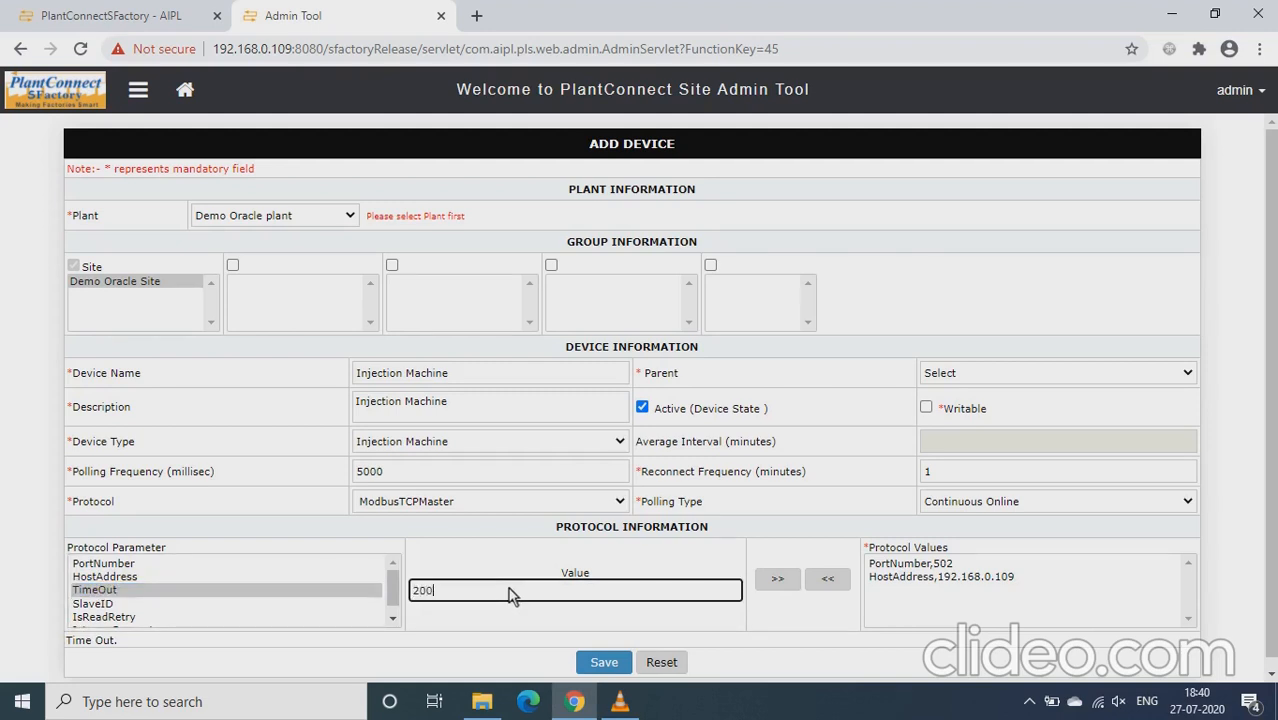
{"action": "left_click", "coordinate": [772, 581]}
{"action": "left_click", "coordinate": [276, 606]}
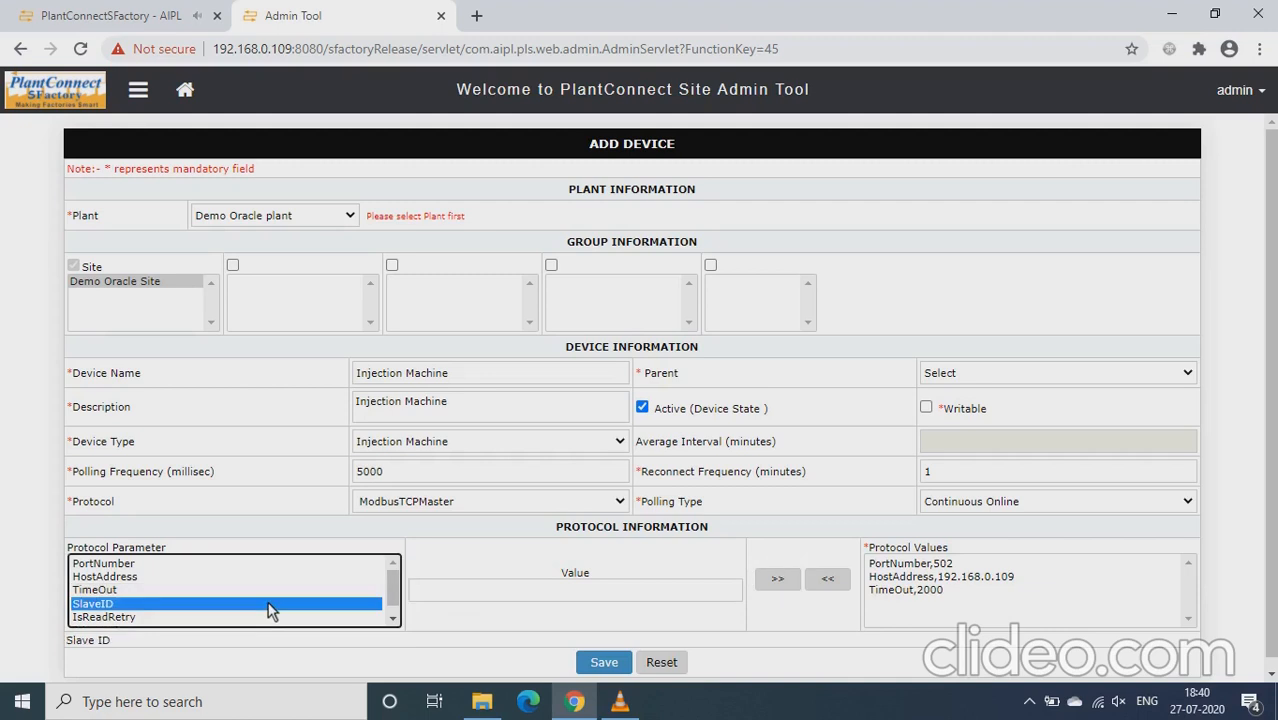
{"action": "left_click", "coordinate": [557, 591]}
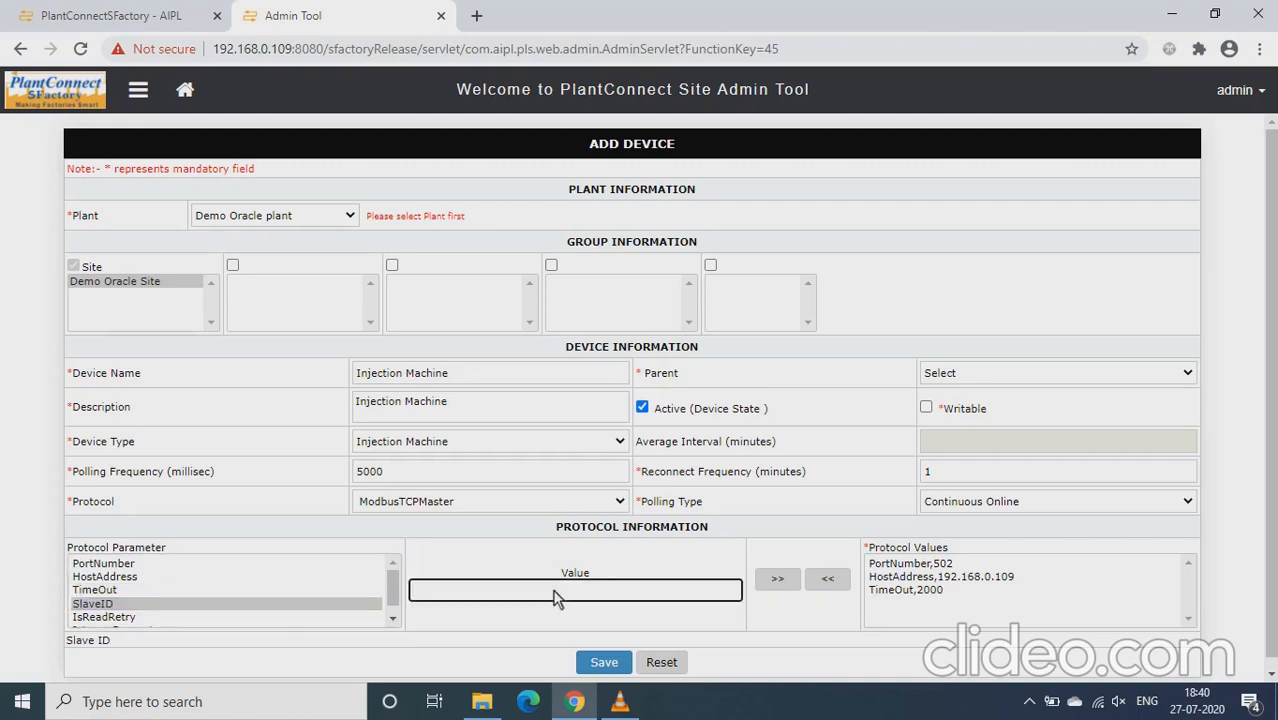
{"action": "type", "text": "1"}
{"action": "left_click", "coordinate": [778, 580]}
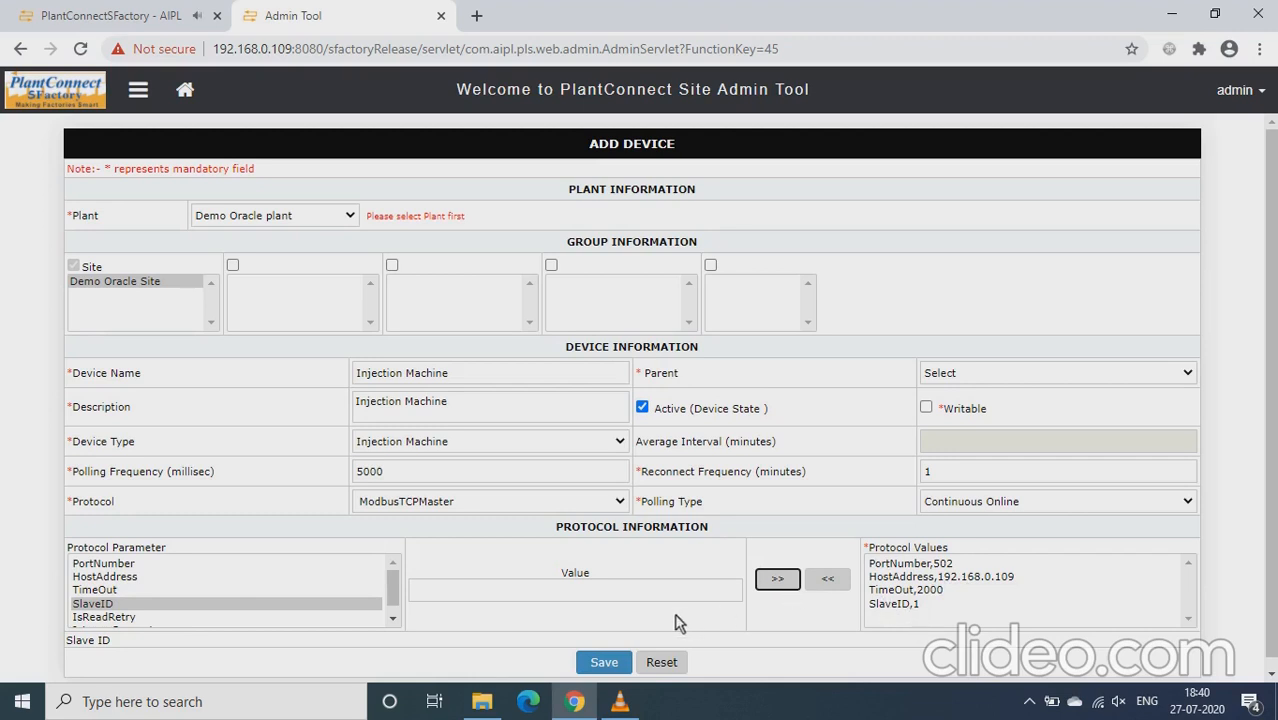
Assign Demo Injection Machine as the new device's parent and save the device
{"action": "left_click", "coordinate": [601, 662]}
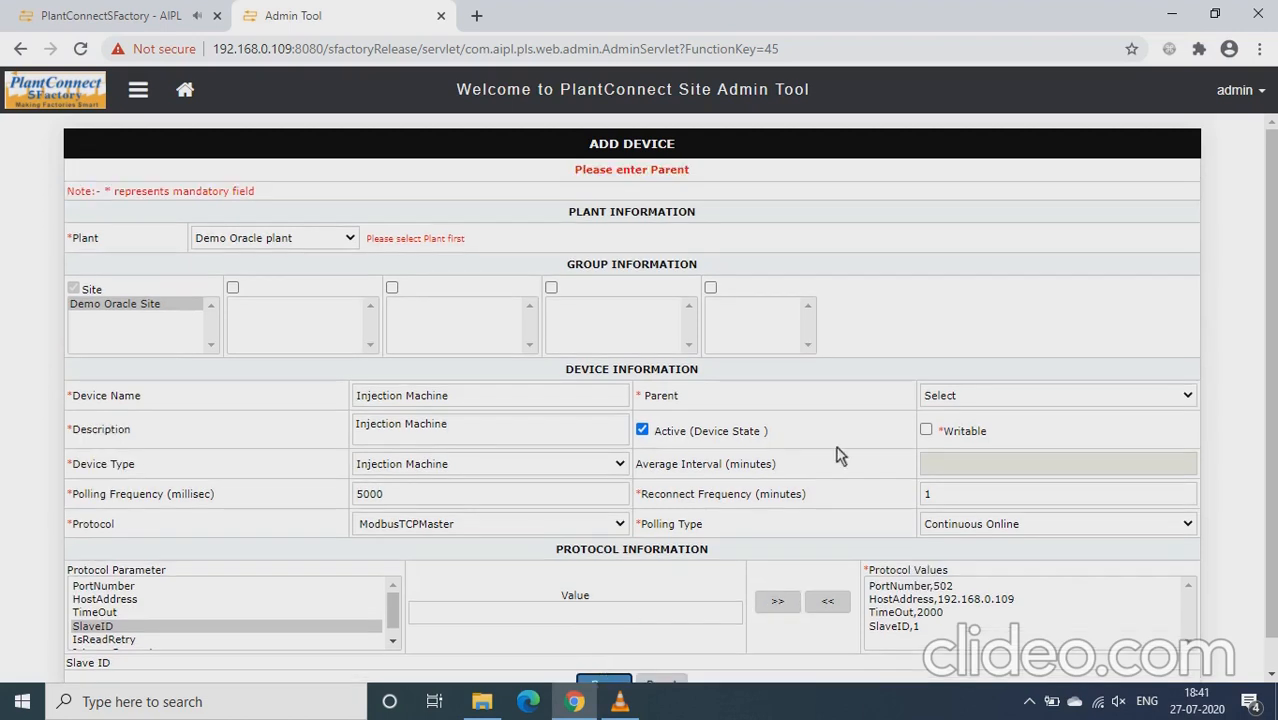
{"action": "left_click", "coordinate": [1063, 390]}
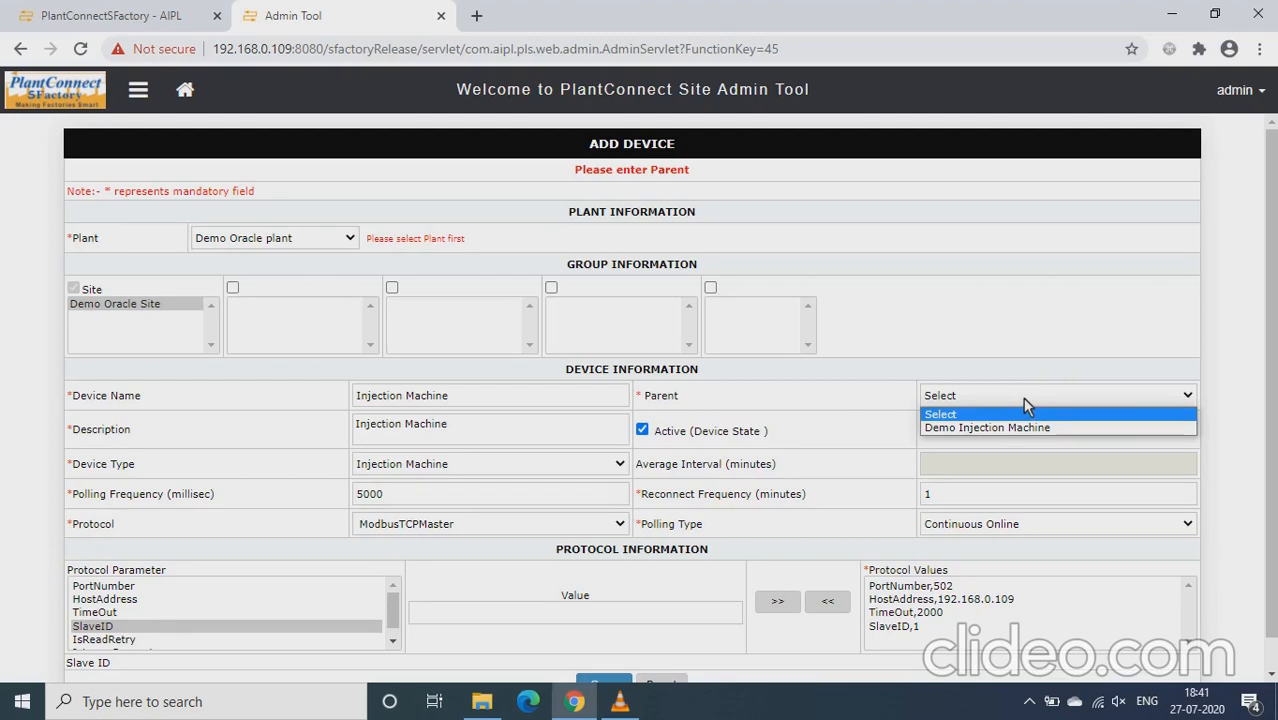
{"action": "left_click", "coordinate": [1016, 429]}
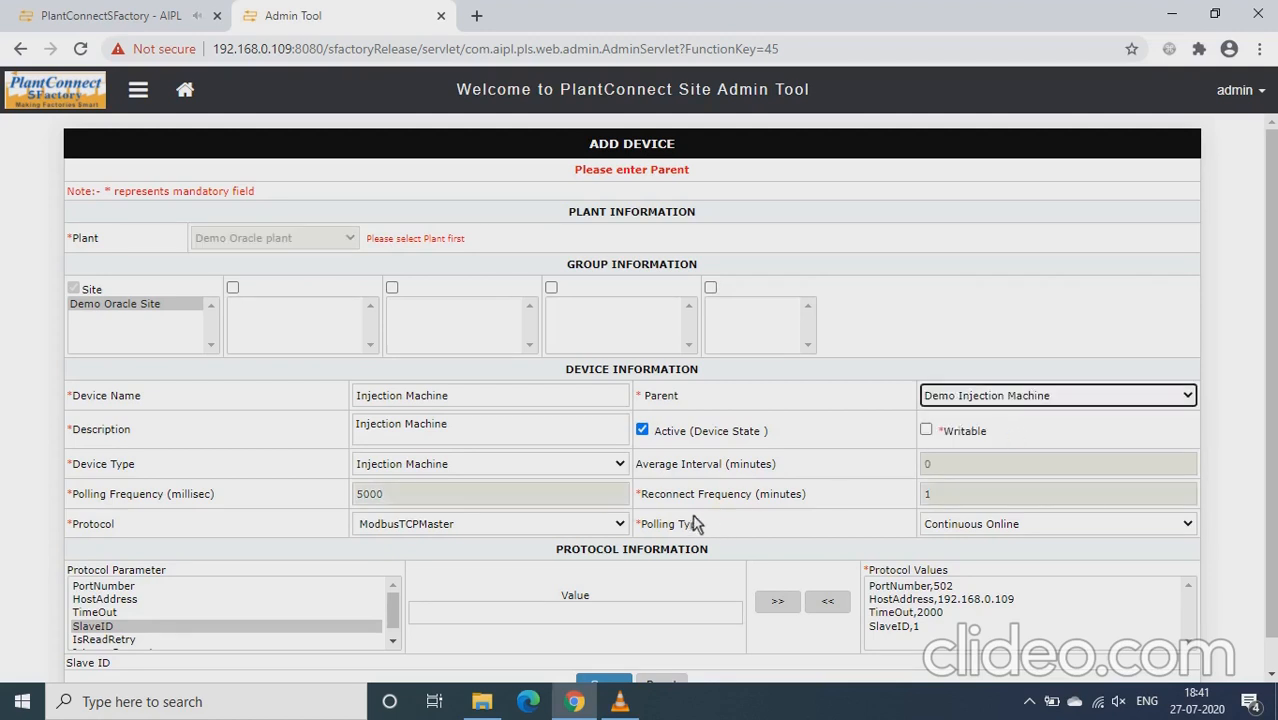
{"action": "scroll", "coordinate": [682, 582], "scroll_direction": "down", "scroll_amount": 2}
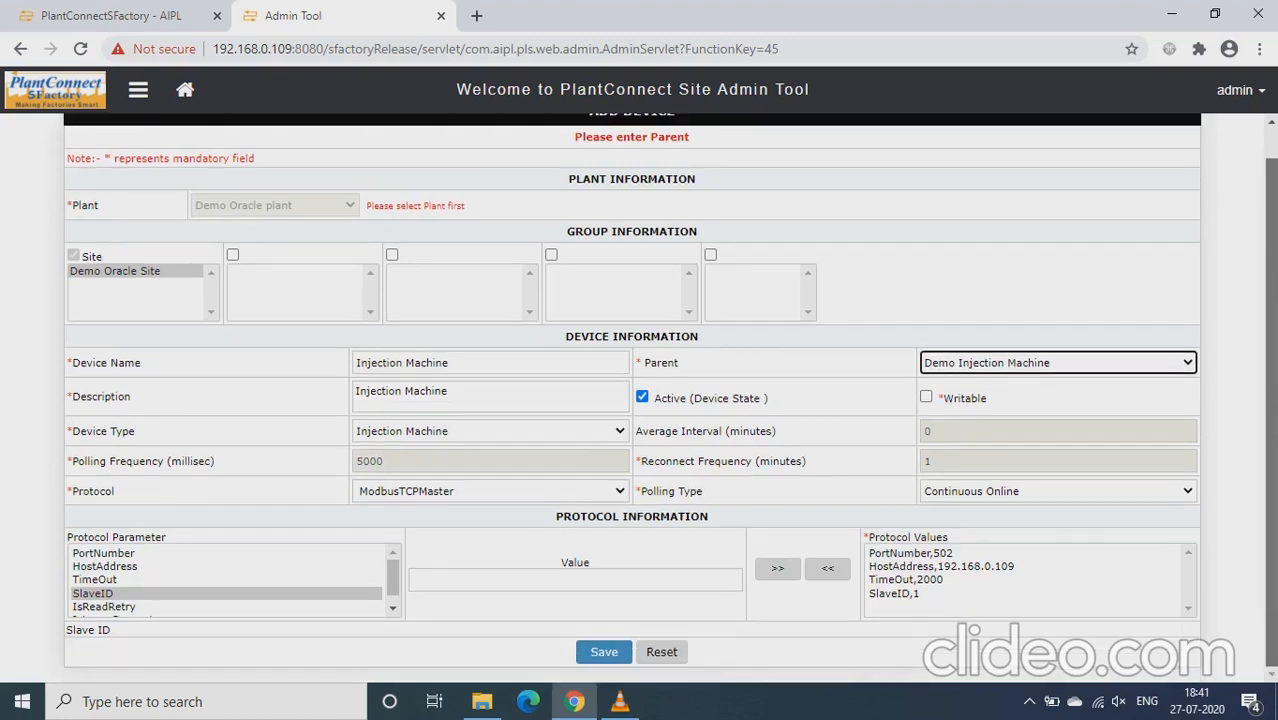
{"action": "left_click", "coordinate": [603, 652]}
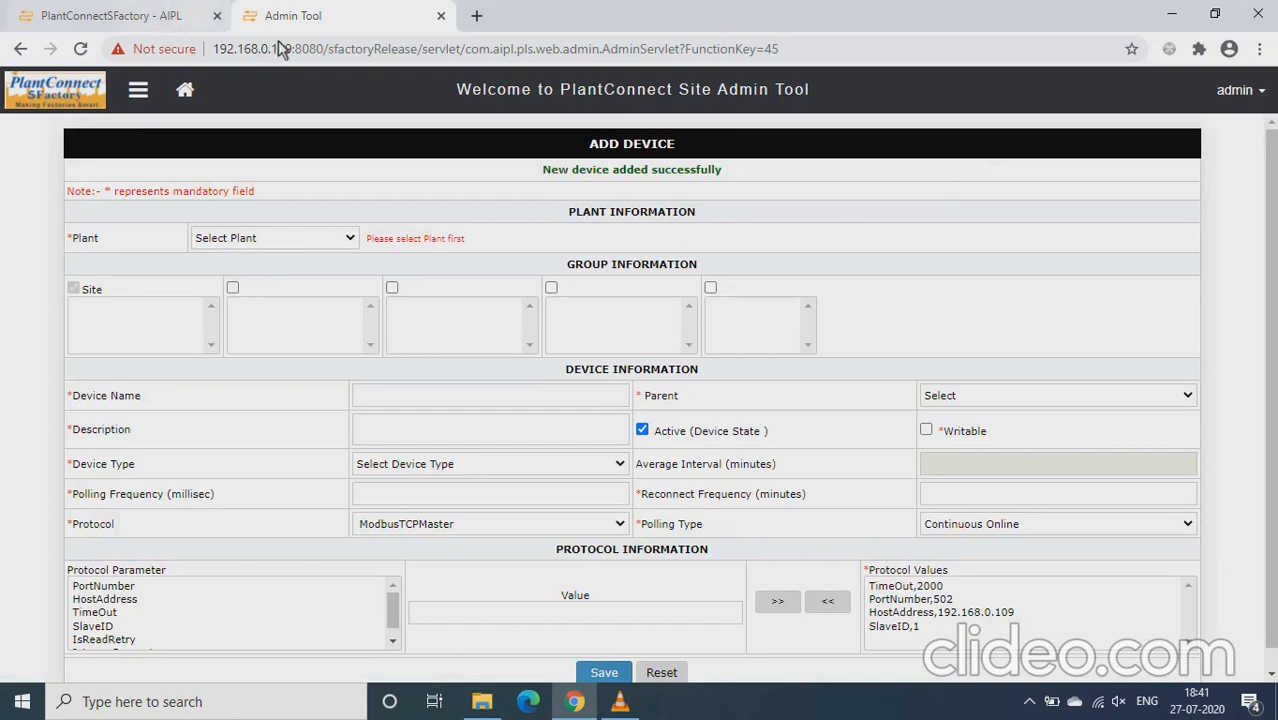
Switch to the PlantConnect SFactory dashboard and reload it, allowing the form resubmission
{"action": "left_click", "coordinate": [172, 26]}
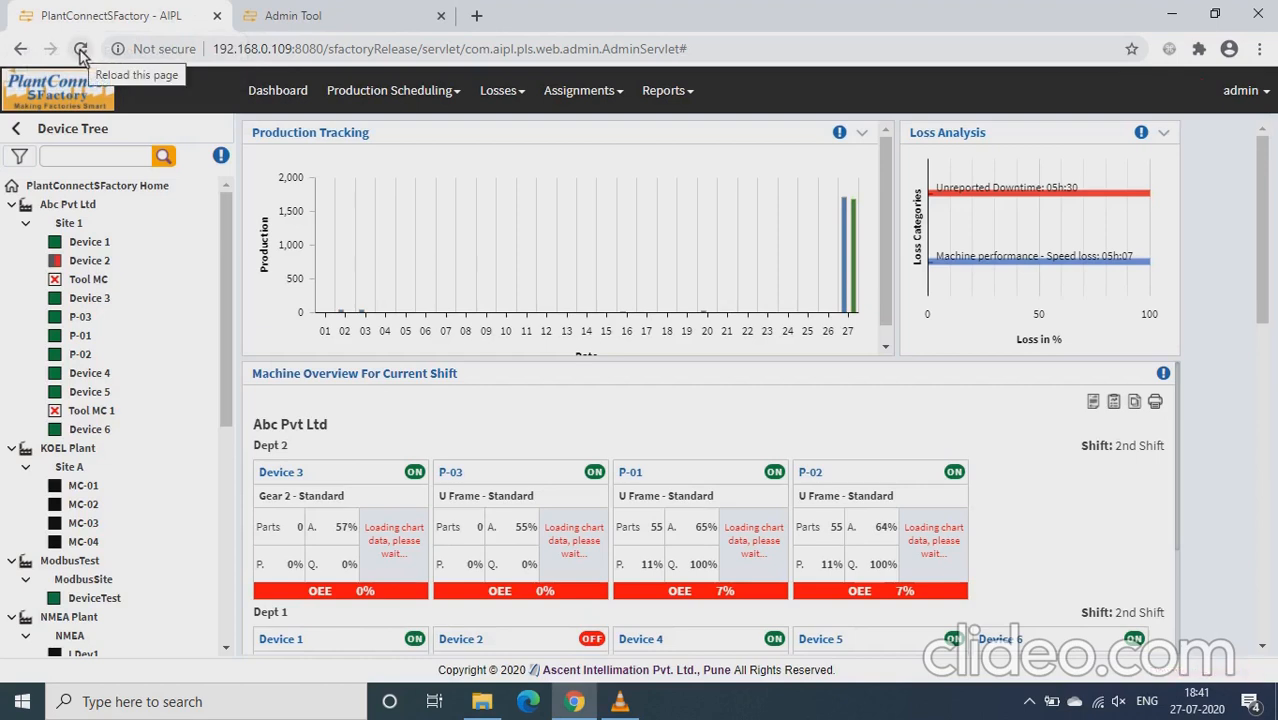
{"action": "left_click", "coordinate": [80, 49]}
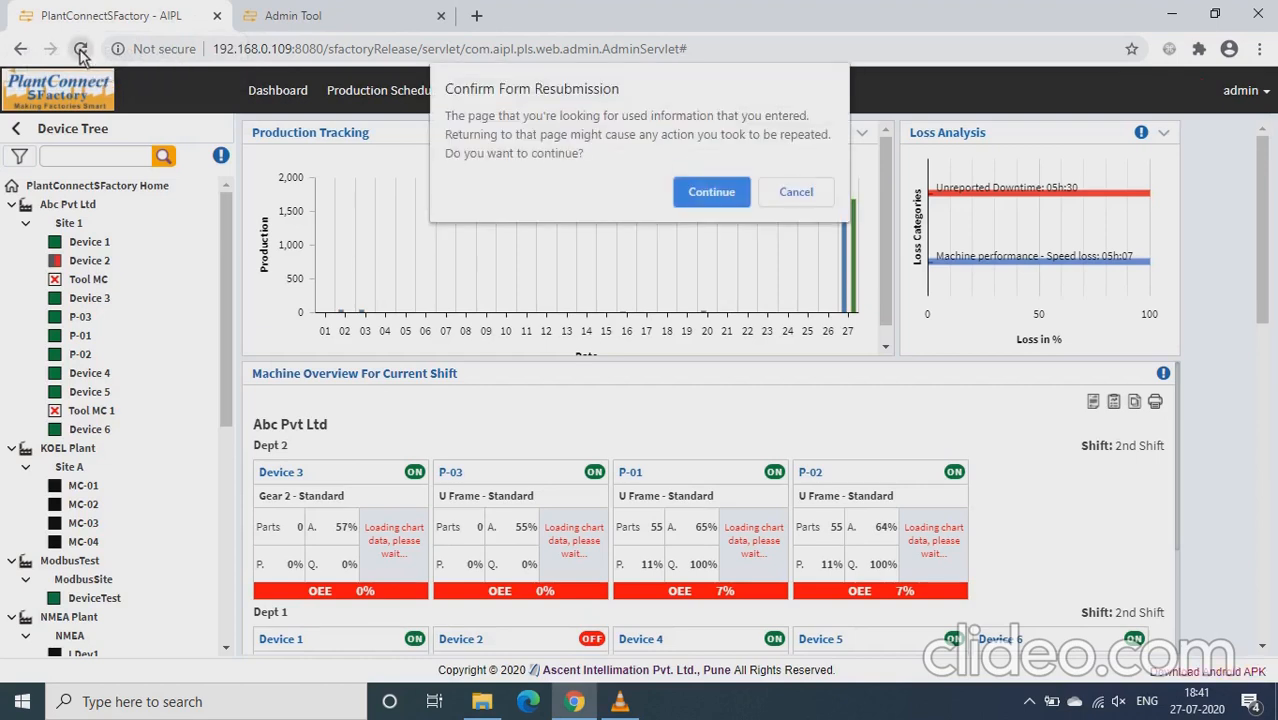
{"action": "left_click", "coordinate": [703, 186]}
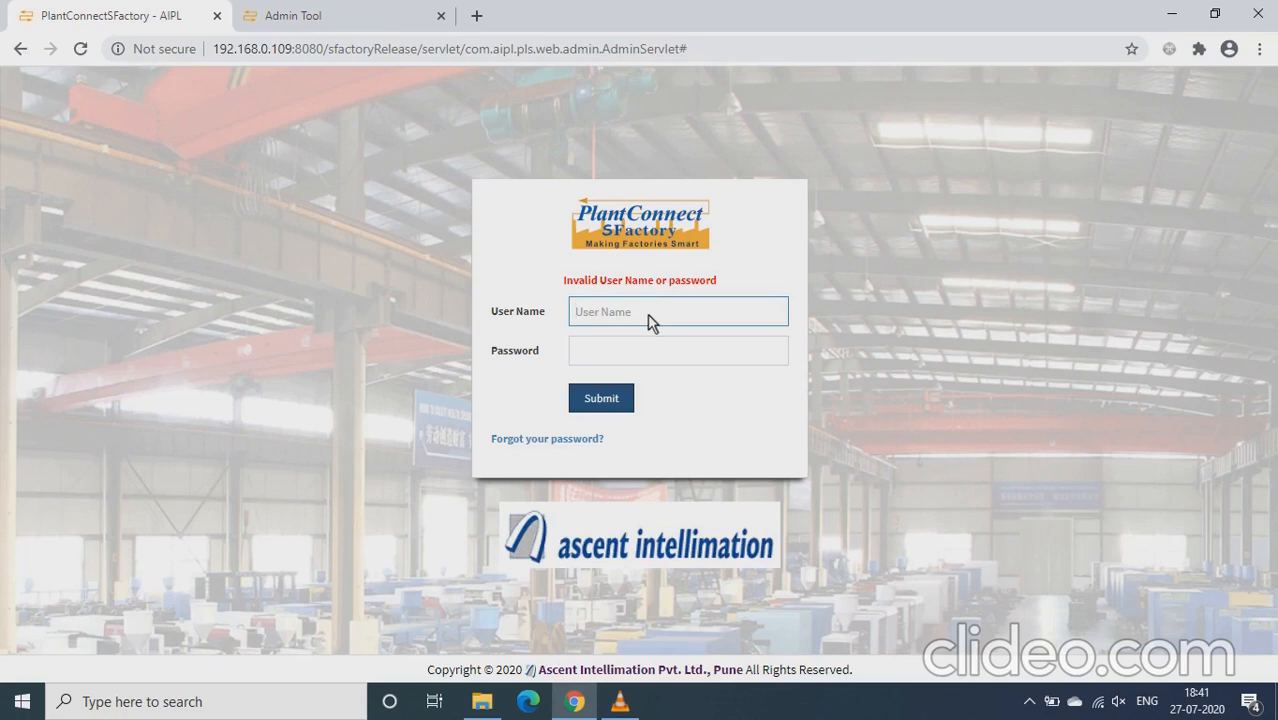
Log in to PlantConnect SFactory with the admin user name and the account password
{"action": "type", "text": "admin"}
{"action": "key", "text": "Tab"}
{"action": "type", "text": "admin"}
{"action": "key", "text": "Return"}
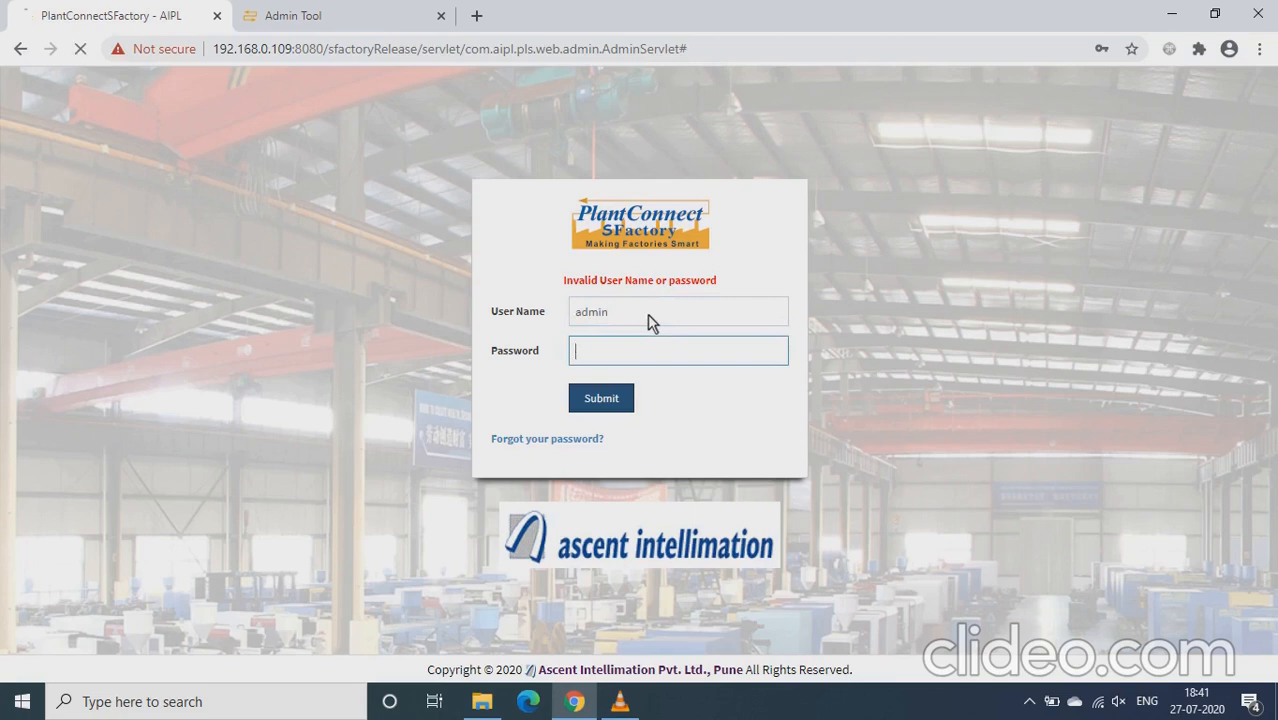